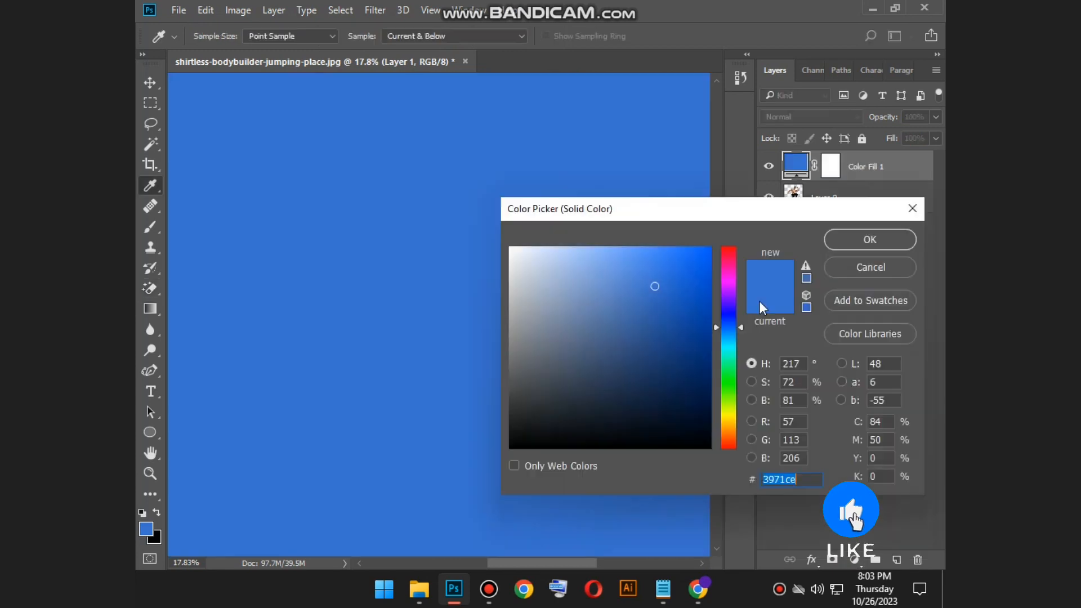
# Step: Set the solid color fill to white and convert the Color Fill 1 layer to a smart object
pyautogui.click(511, 247)
pyautogui.click(838, 247)
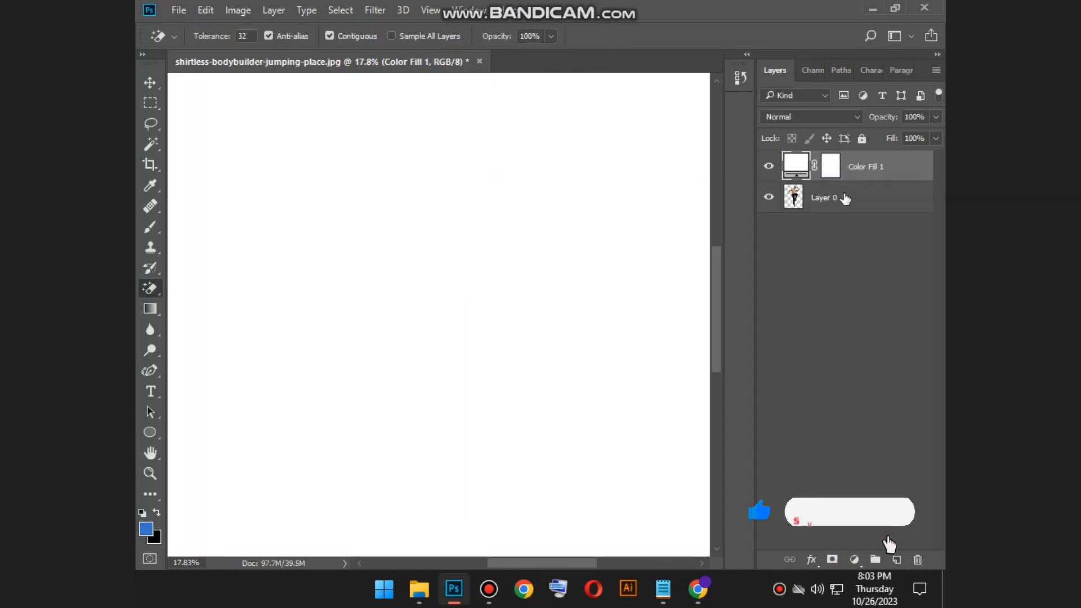
pyautogui.rightClick(858, 161)
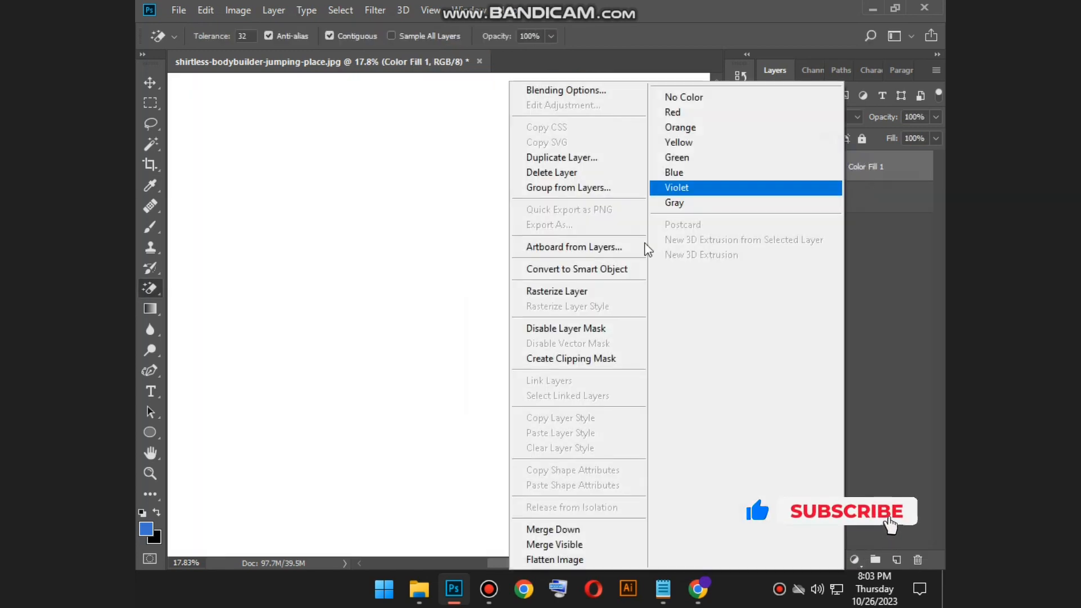
pyautogui.click(589, 269)
# Step: Move the Color Fill 1 layer below Layer 0 so the white fill sits behind the bodybuilder
pyautogui.hotkey('ctrl', '[')
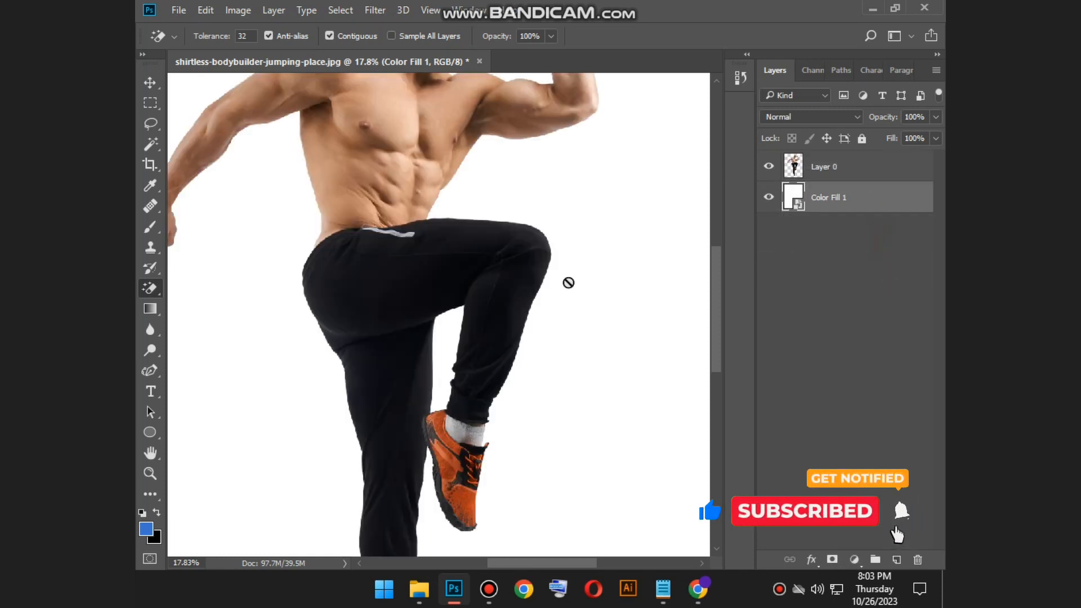
pyautogui.scroll(-3, 569, 282)
pyautogui.scroll(1, 467, 135)
pyautogui.scroll(1, 467, 135)
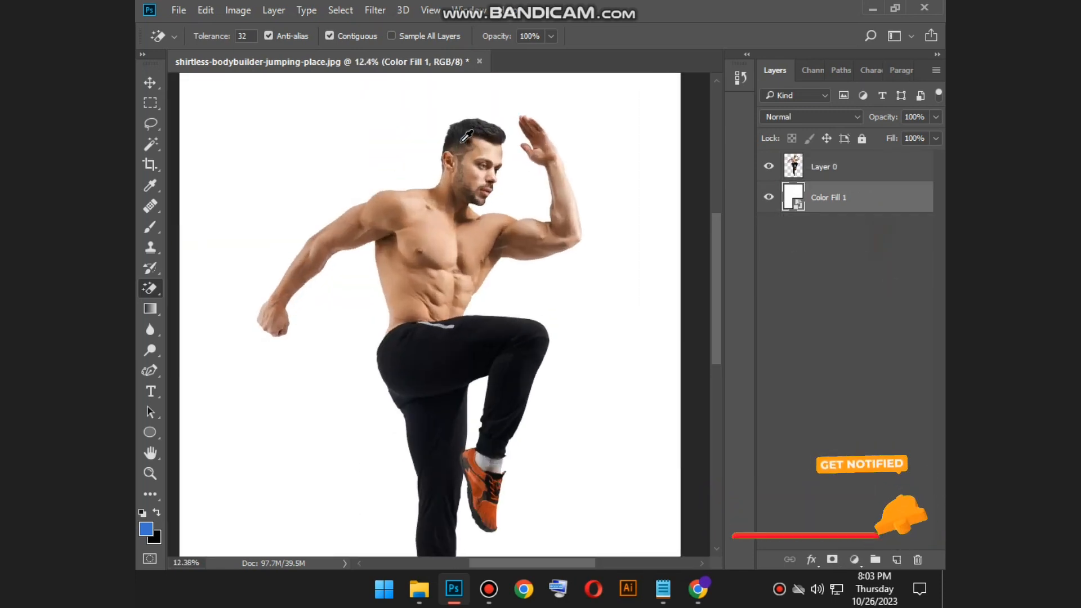
pyautogui.scroll(-1, 467, 135)
# Step: Create a new blank landscape document with a white background
pyautogui.click(179, 10)
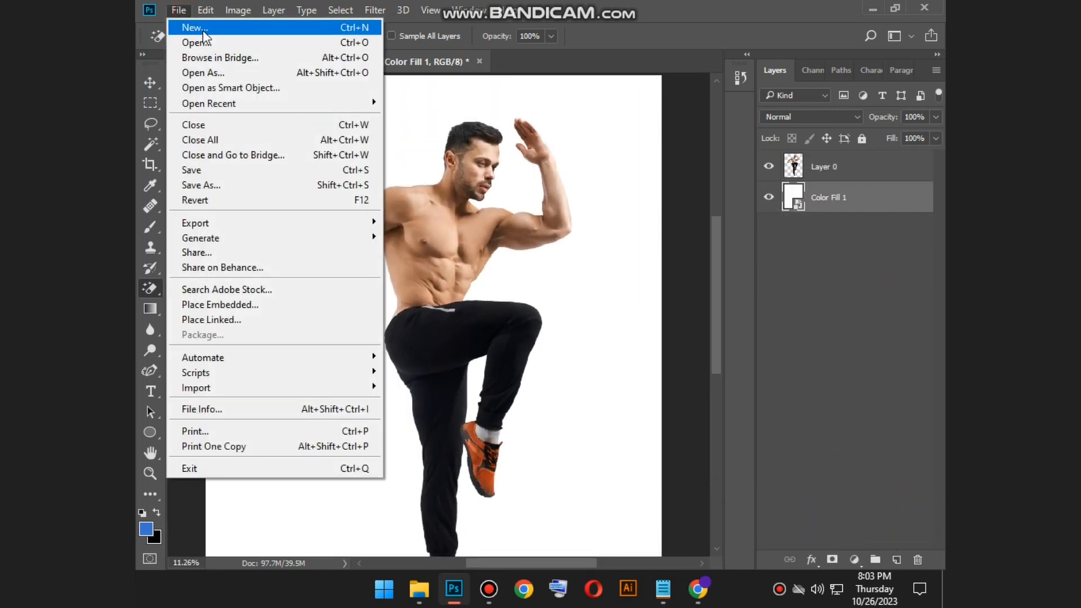
pyautogui.click(194, 27)
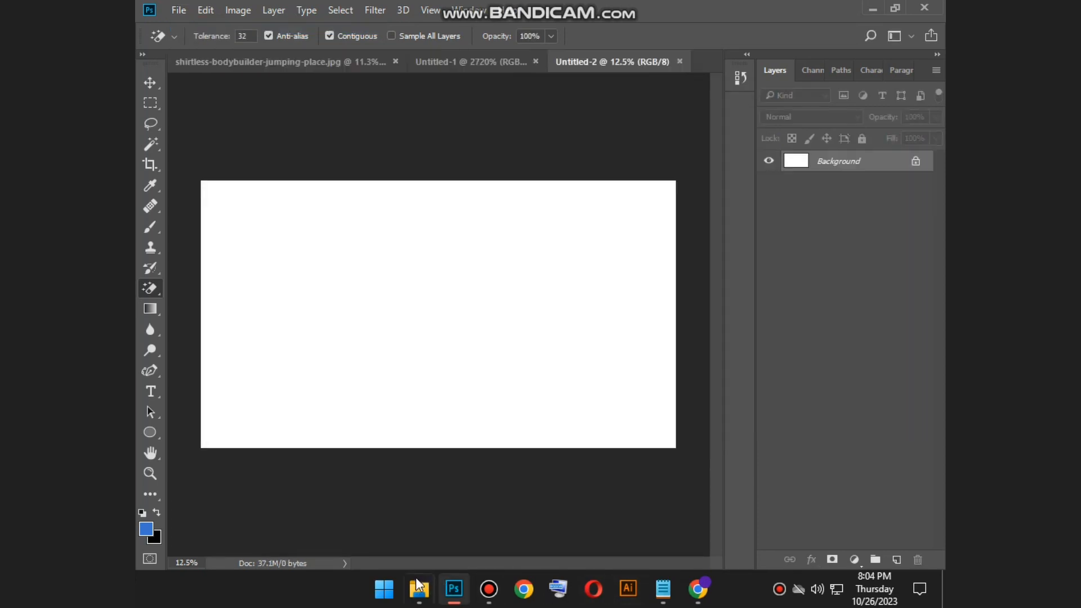
# Step: Place the gym-with-dumbbells-floor image from Downloads in the new document, centered and scaled to about 123%
pyautogui.moveTo(417, 585)
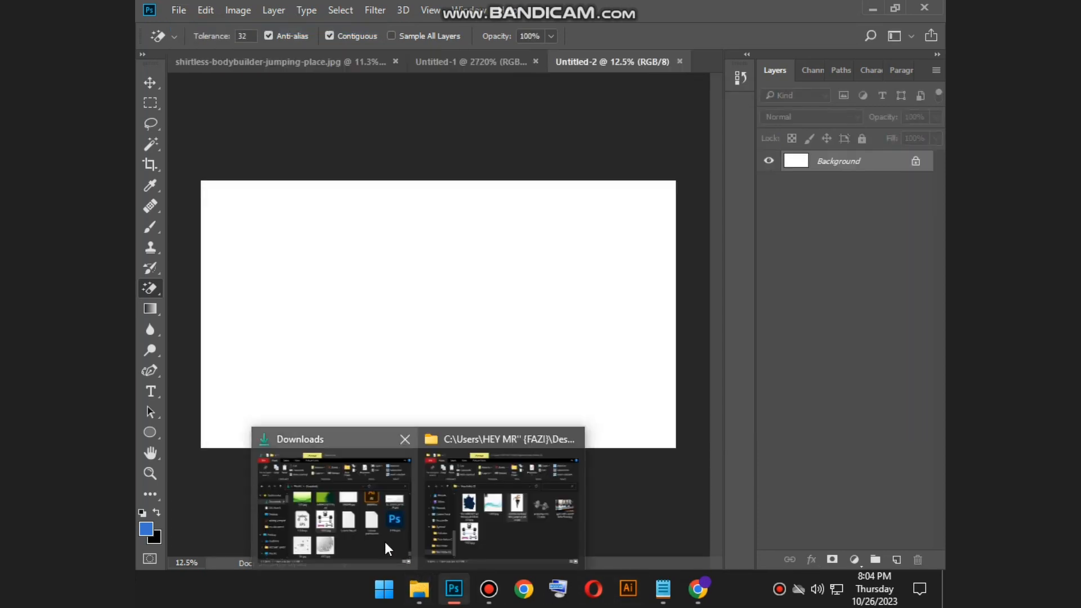
pyautogui.moveTo(384, 541)
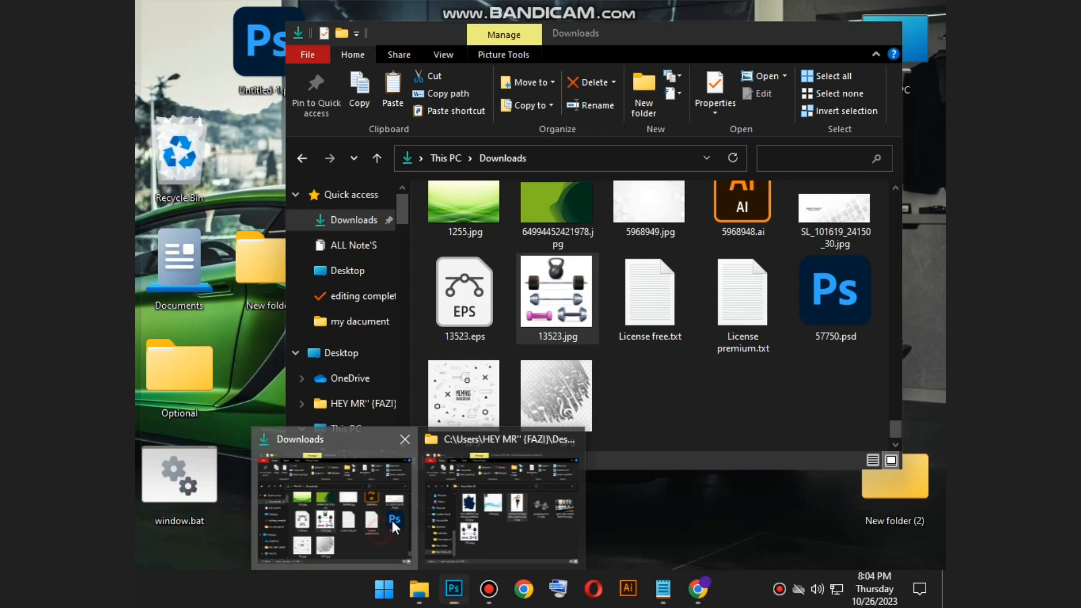
pyautogui.click(392, 520)
pyautogui.scroll(4, 664, 348)
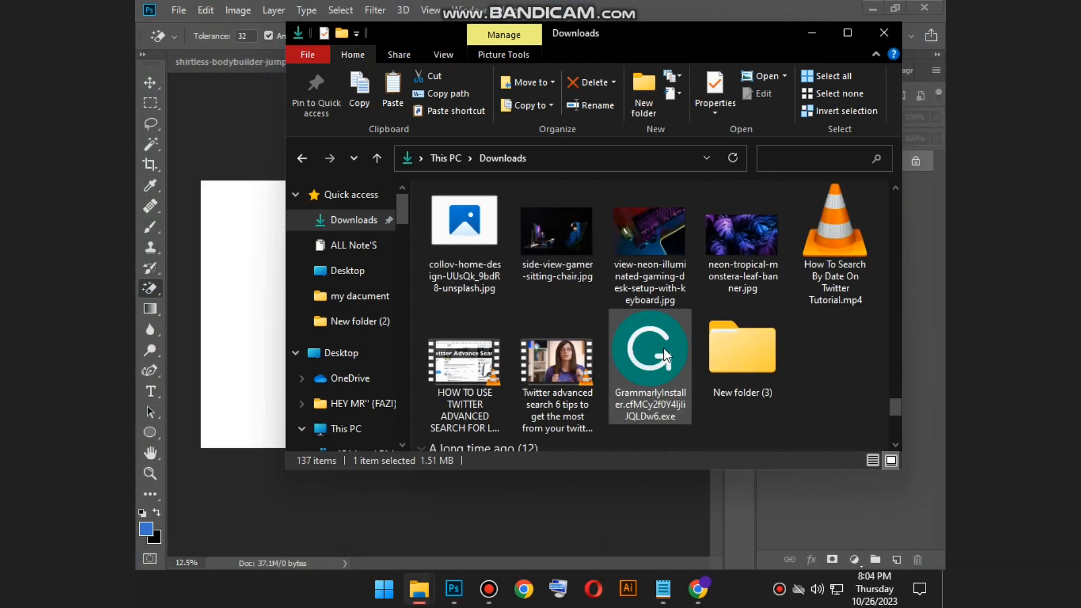
pyautogui.scroll(3, 664, 347)
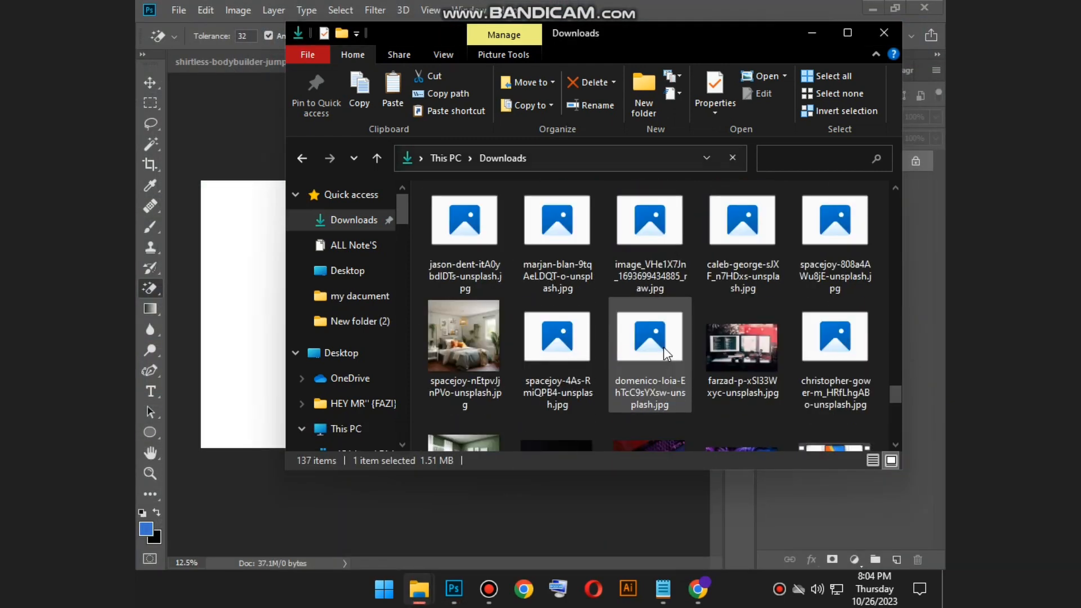
pyautogui.scroll(3, 663, 347)
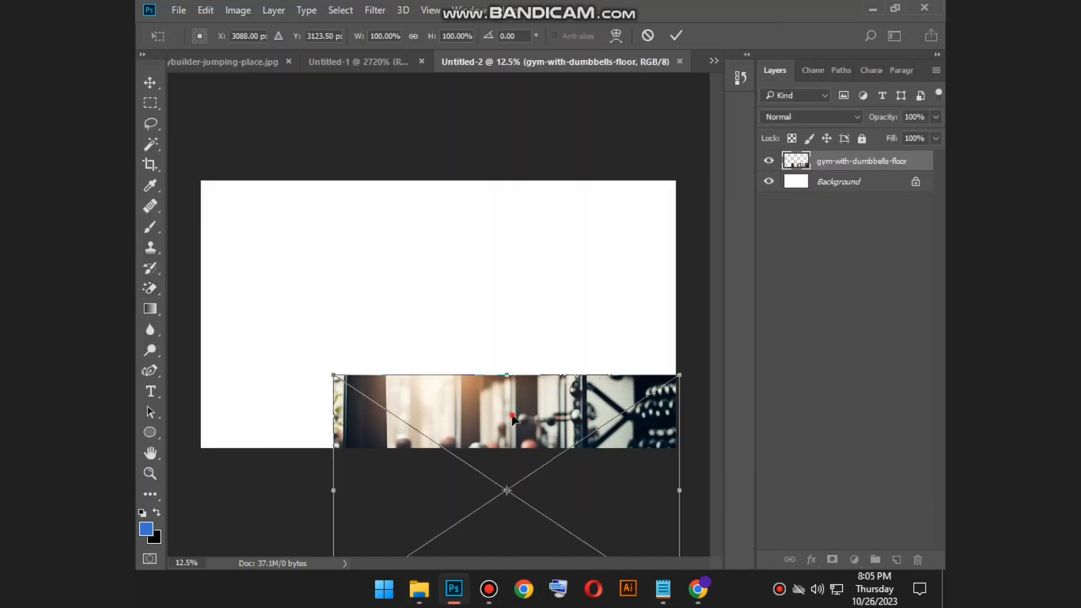
pyautogui.moveTo(664, 507); pyautogui.dragTo(596, 382)
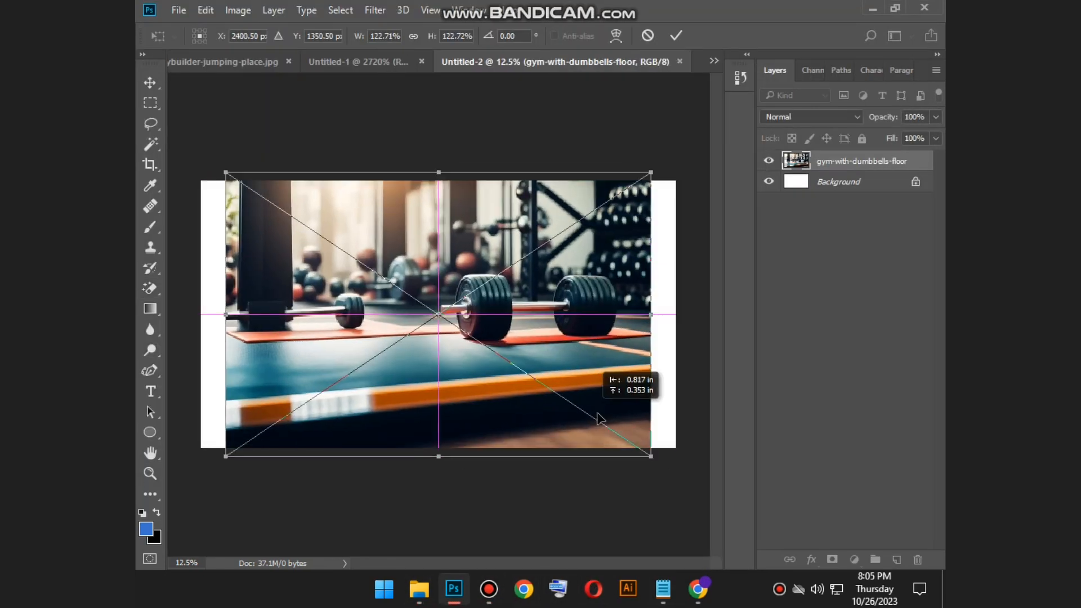
pyautogui.press('Return')
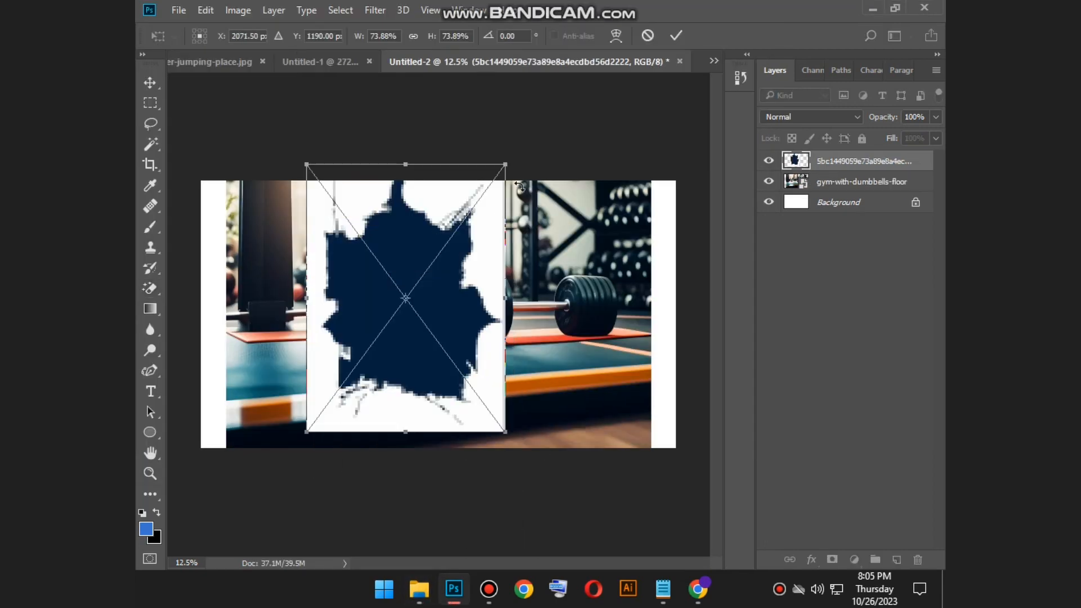
# Step: Place the dark blue paint-splash image above the gym picture, then rotate it diagonally and enlarge it
pyautogui.press('Return')
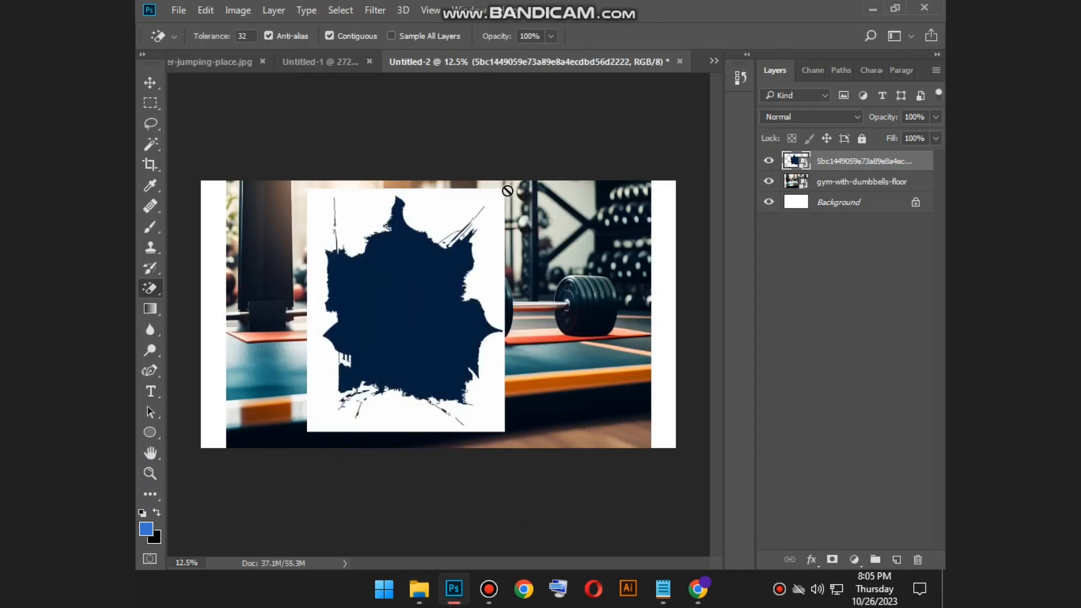
pyautogui.click(508, 189)
pyautogui.press('Return')
pyautogui.click(150, 83)
pyautogui.hotkey('ctrl', 't')
pyautogui.moveTo(513, 161); pyautogui.dragTo(649, 249)
pyautogui.moveTo(519, 256); pyautogui.dragTo(550, 263)
pyautogui.press('Return')
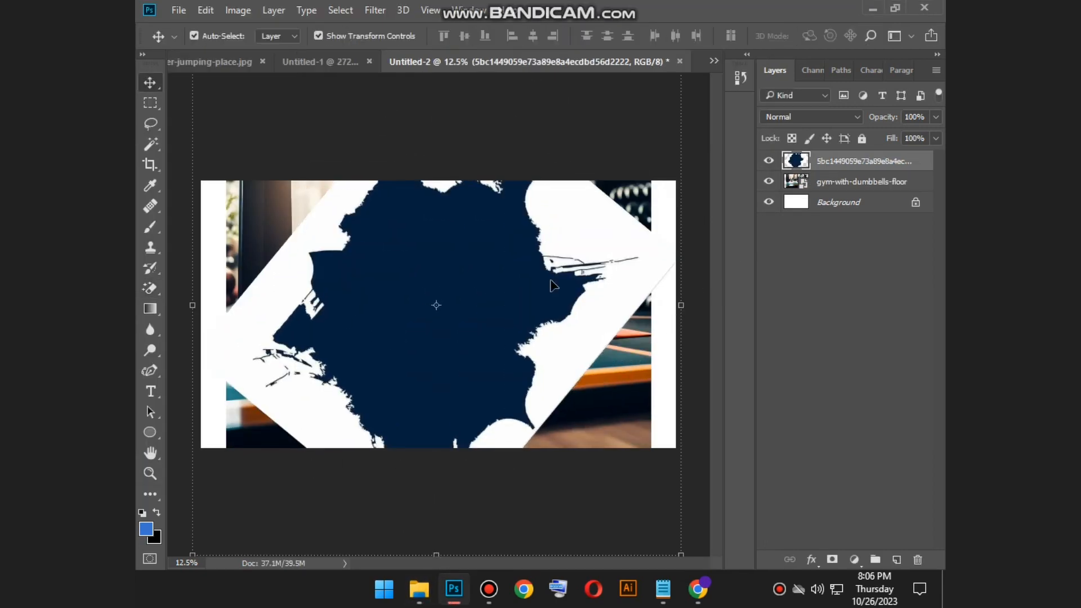
# Step: Scale the rotated splash down to about 56% and center it over the gym picture
pyautogui.scroll(-1, 496, 389)
pyautogui.moveTo(659, 533); pyautogui.dragTo(468, 336)
pyautogui.moveTo(416, 254); pyautogui.dragTo(515, 344)
pyautogui.moveTo(560, 185); pyautogui.dragTo(586, 161)
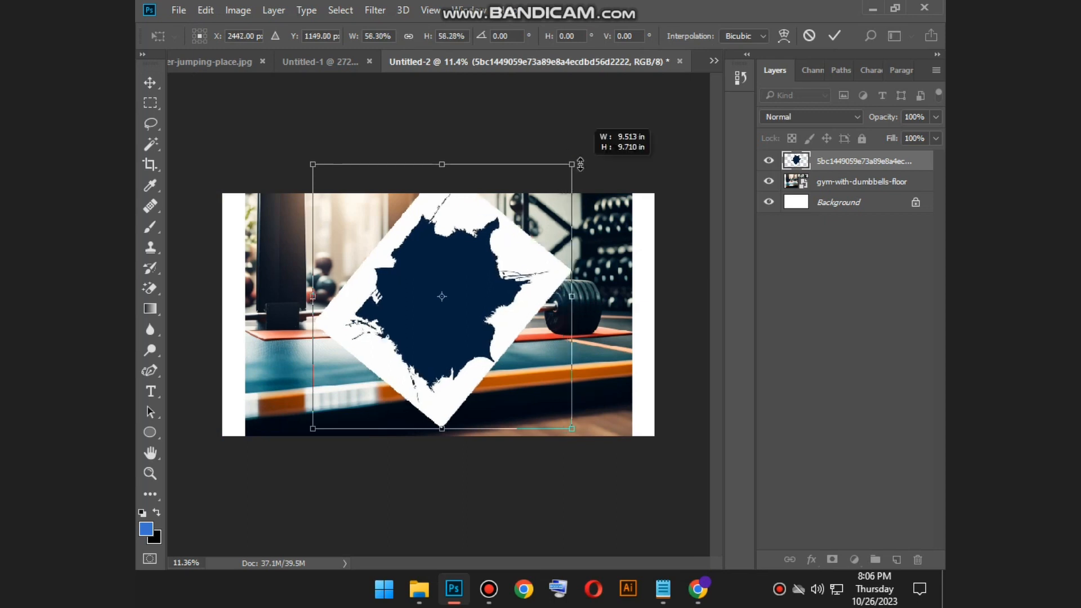
pyautogui.press('Return')
# Step: Move the gym-with-dumbbells-floor layer above the splash layer and set its blend mode to Screen
pyautogui.moveTo(849, 181); pyautogui.dragTo(849, 169)
pyautogui.click(833, 116)
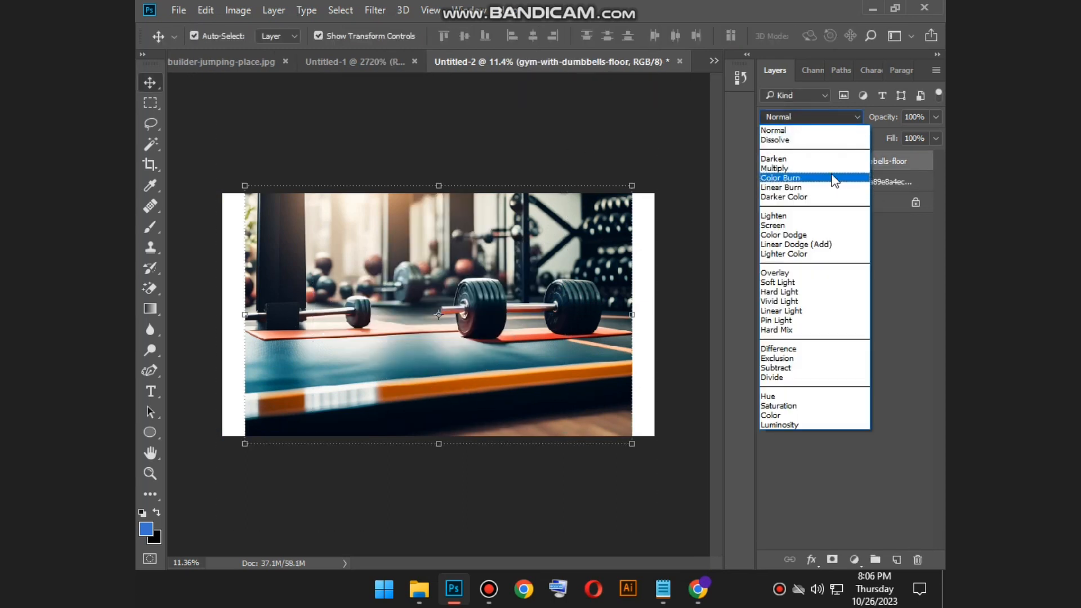
pyautogui.click(815, 224)
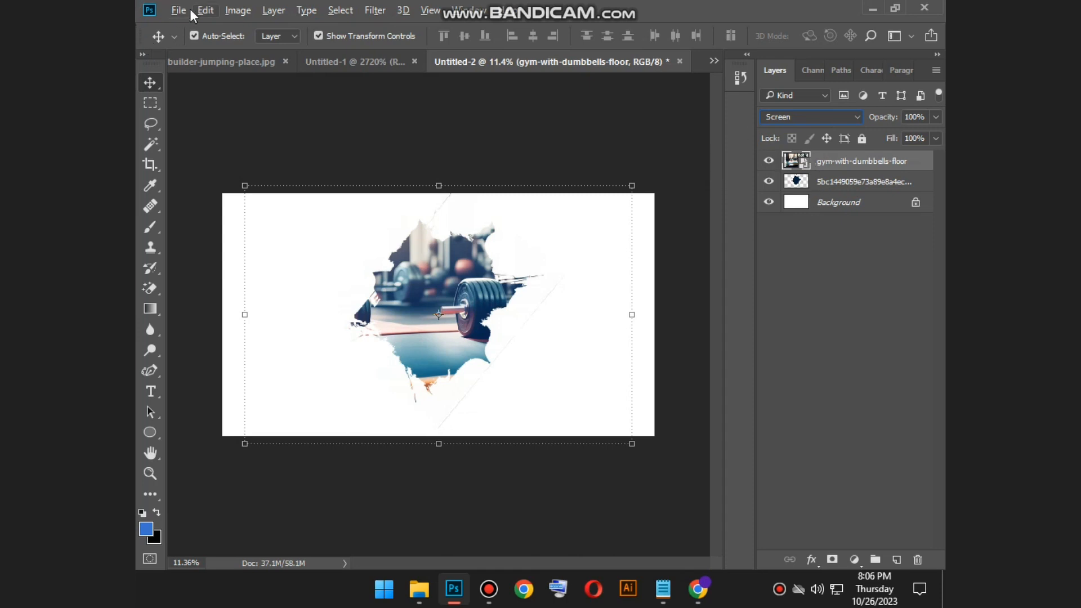
# Step: Apply a Brightness/Contrast adjustment with contrast 100 to the gym-with-dumbbells-floor layer
pyautogui.click(245, 10)
pyautogui.moveTo(249, 51)
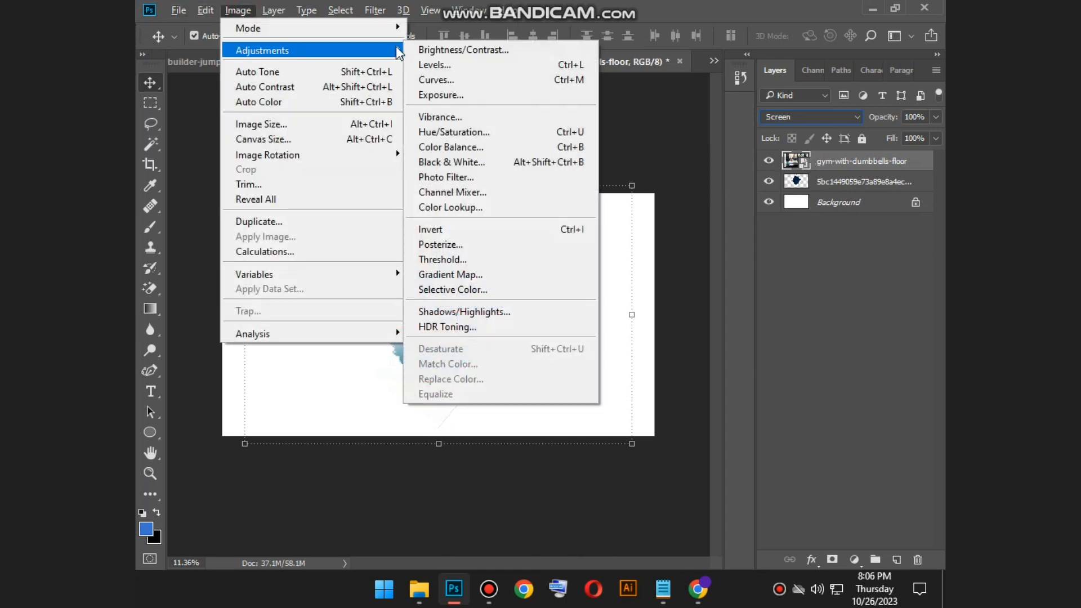
pyautogui.click(465, 54)
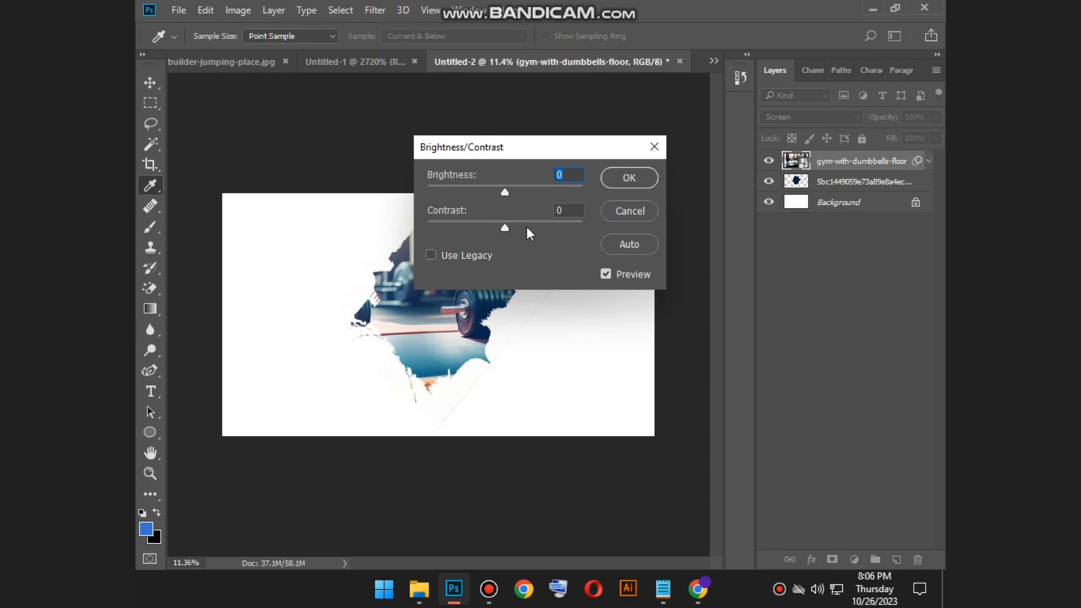
pyautogui.press('Tab')
pyautogui.write('100')
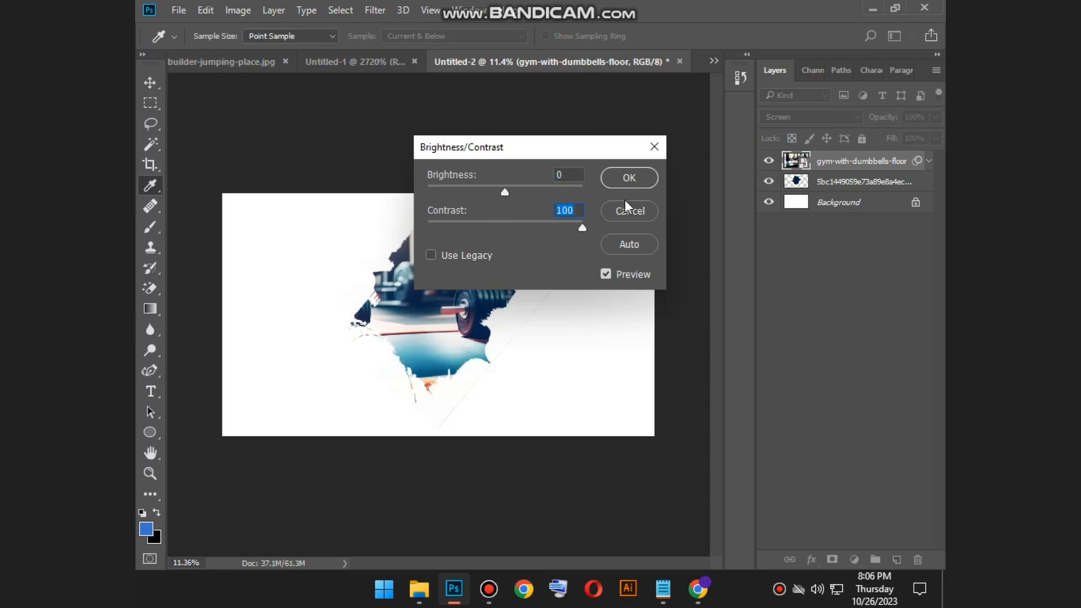
pyautogui.press('Return')
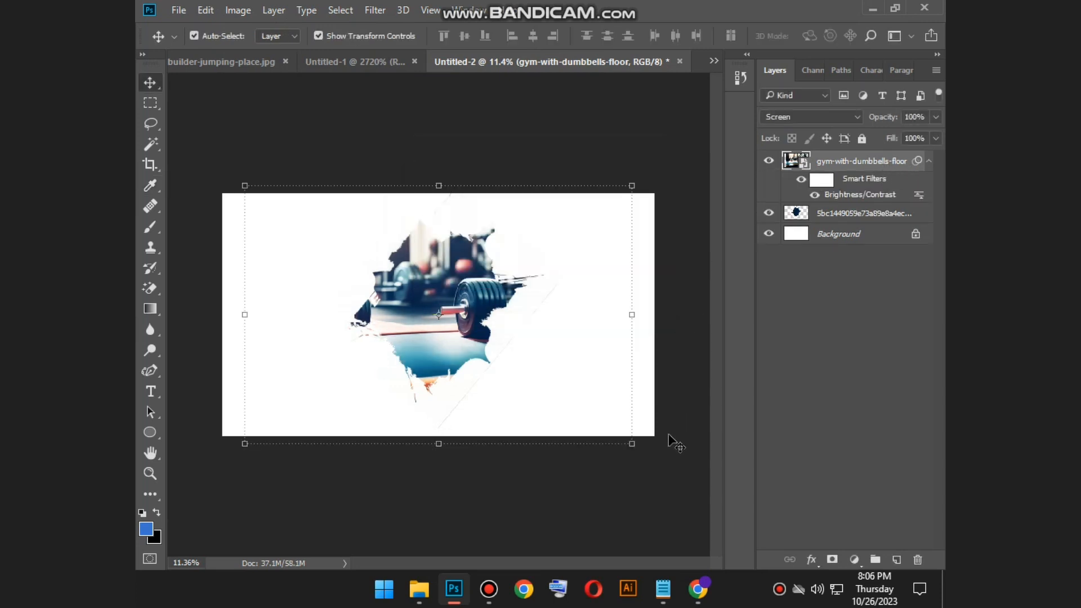
# Step: Scale the gym layer down to about 83% and position it over the paint splash
pyautogui.moveTo(635, 445); pyautogui.dragTo(491, 338)
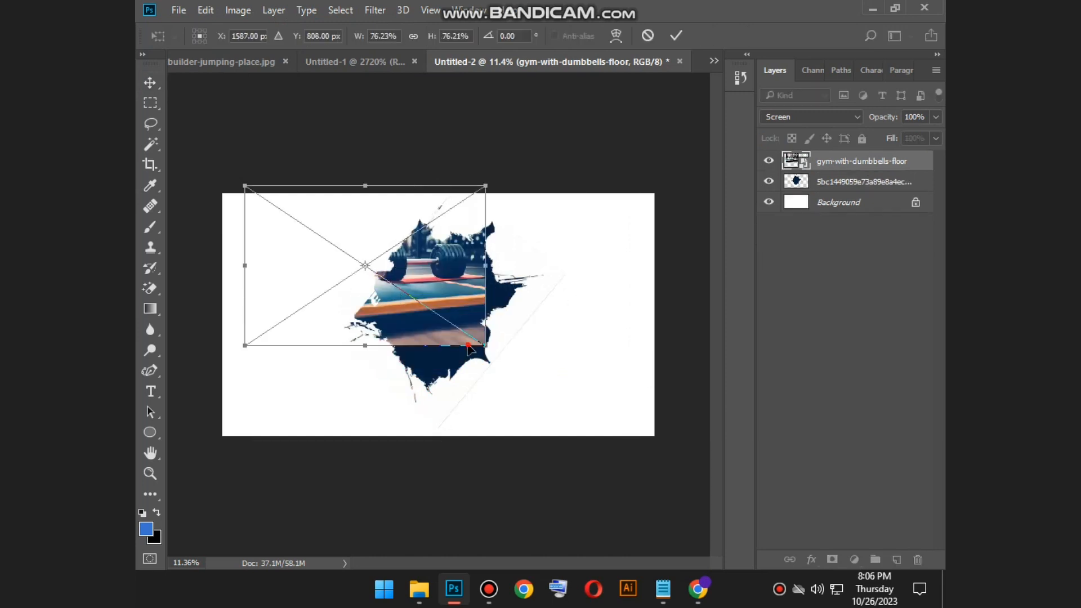
pyautogui.moveTo(401, 293); pyautogui.dragTo(469, 343)
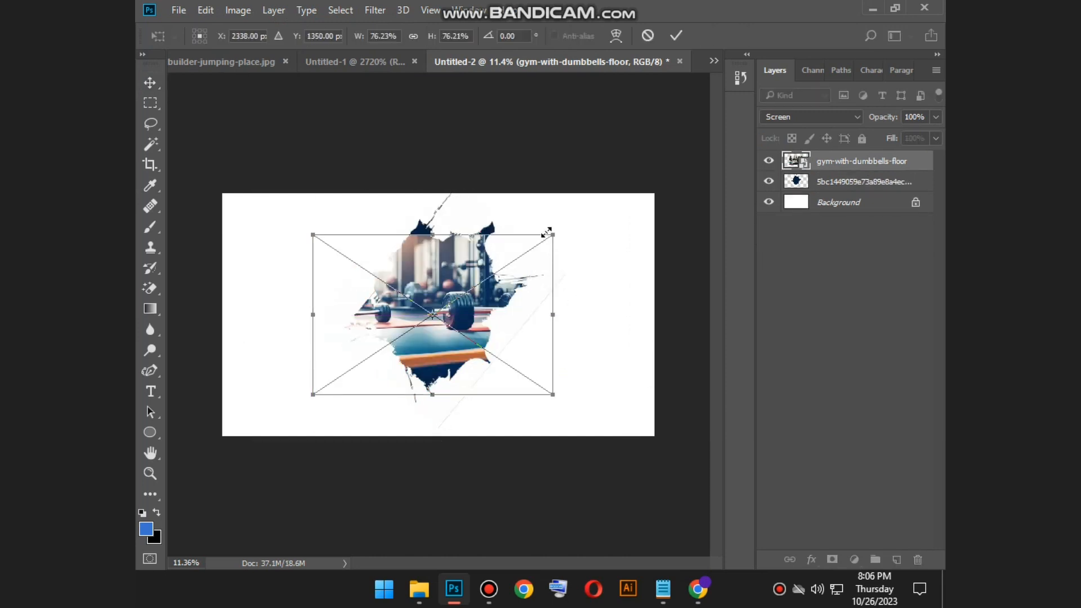
pyautogui.moveTo(578, 218); pyautogui.dragTo(576, 219)
pyautogui.moveTo(505, 284); pyautogui.dragTo(505, 277)
pyautogui.press('Return')
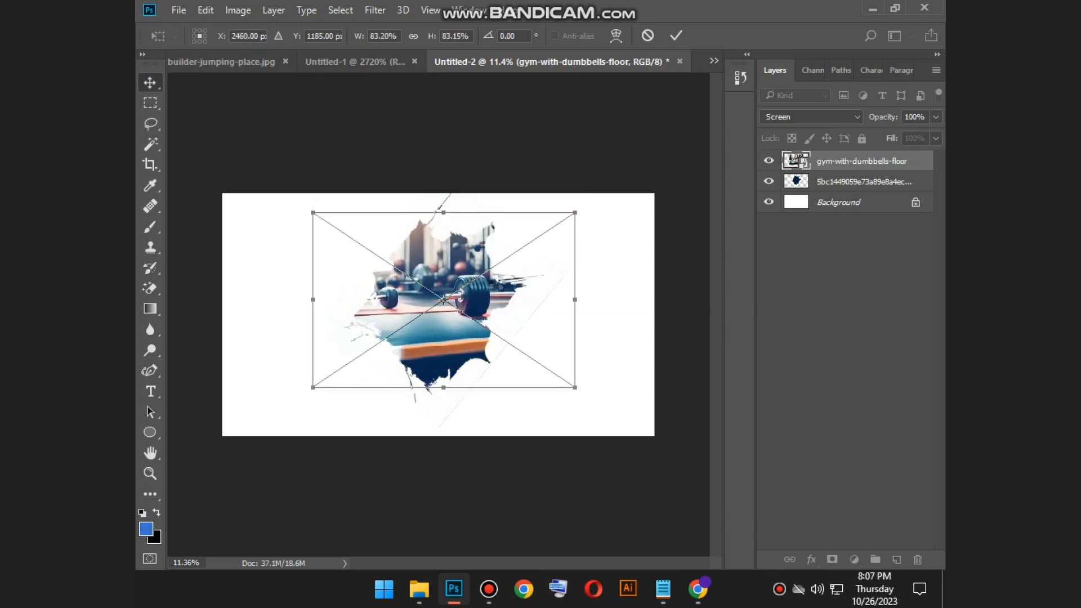
# Step: Apply Brightness/Contrast to the paint-splash layer with brightness -24 and contrast 100
pyautogui.scroll(6, 423, 322)
pyautogui.scroll(-1, 423, 327)
pyautogui.click(861, 213)
pyautogui.click(238, 10)
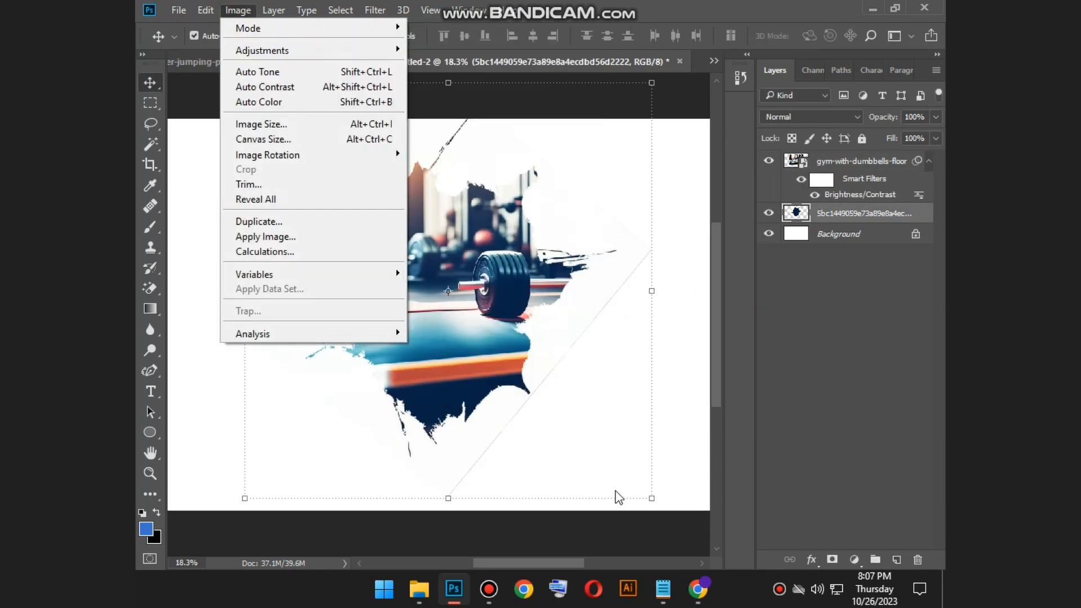
pyautogui.click(486, 589)
pyautogui.click(485, 589)
pyautogui.click(238, 10)
pyautogui.moveTo(365, 50)
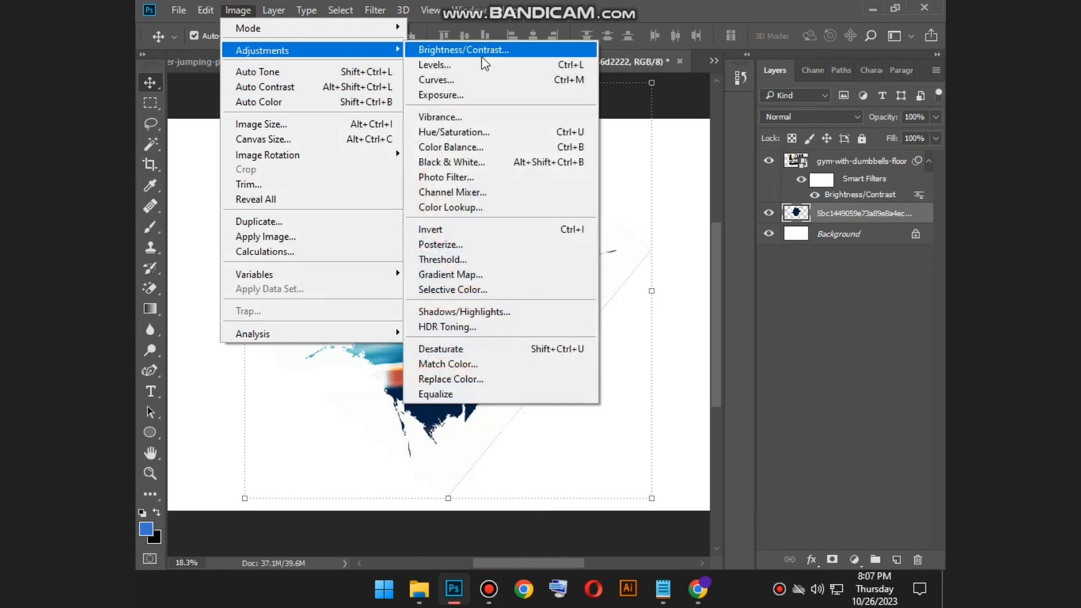
pyautogui.click(485, 56)
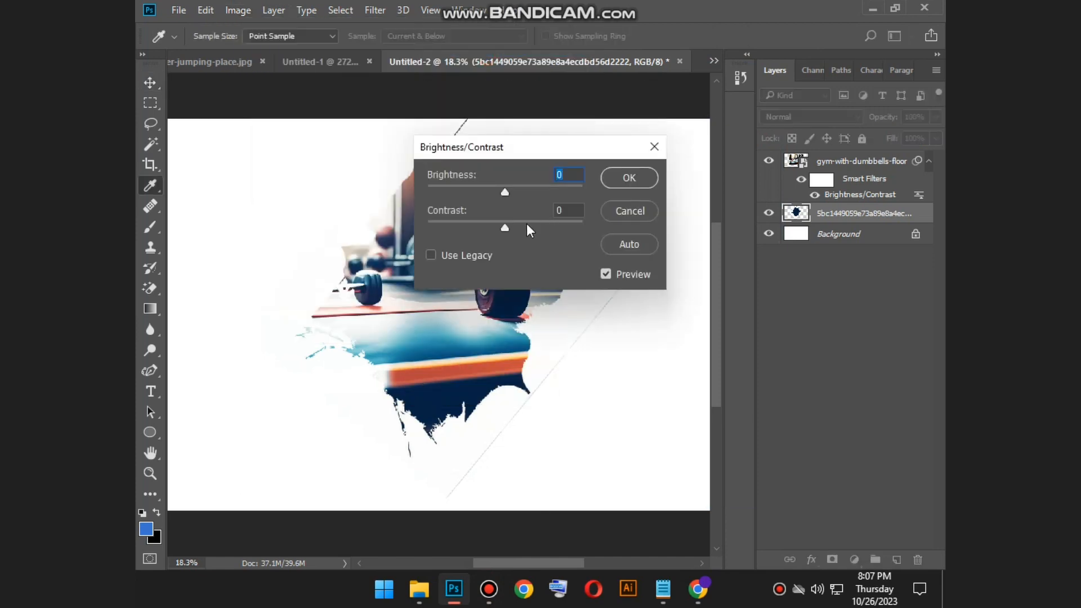
pyautogui.click(634, 243)
pyautogui.moveTo(497, 150); pyautogui.dragTo(704, 100)
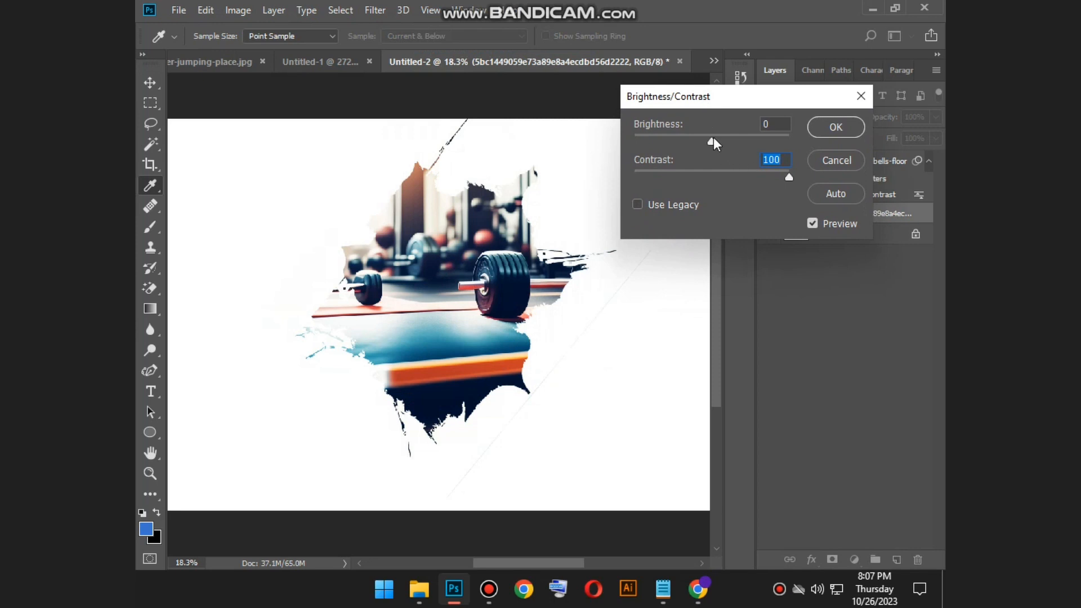
pyautogui.moveTo(711, 141); pyautogui.dragTo(699, 141)
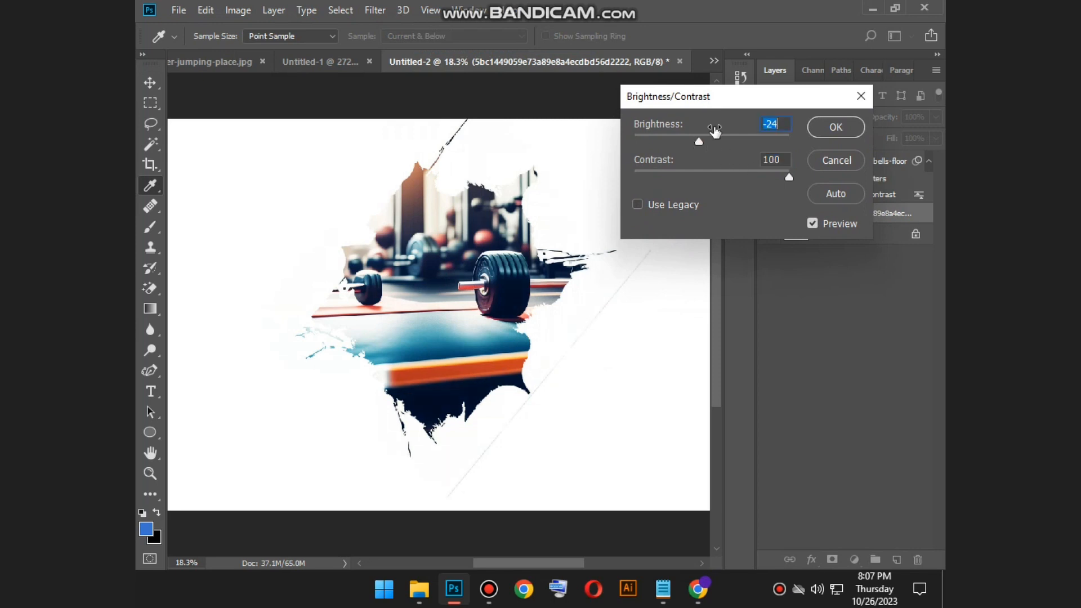
pyautogui.click(835, 127)
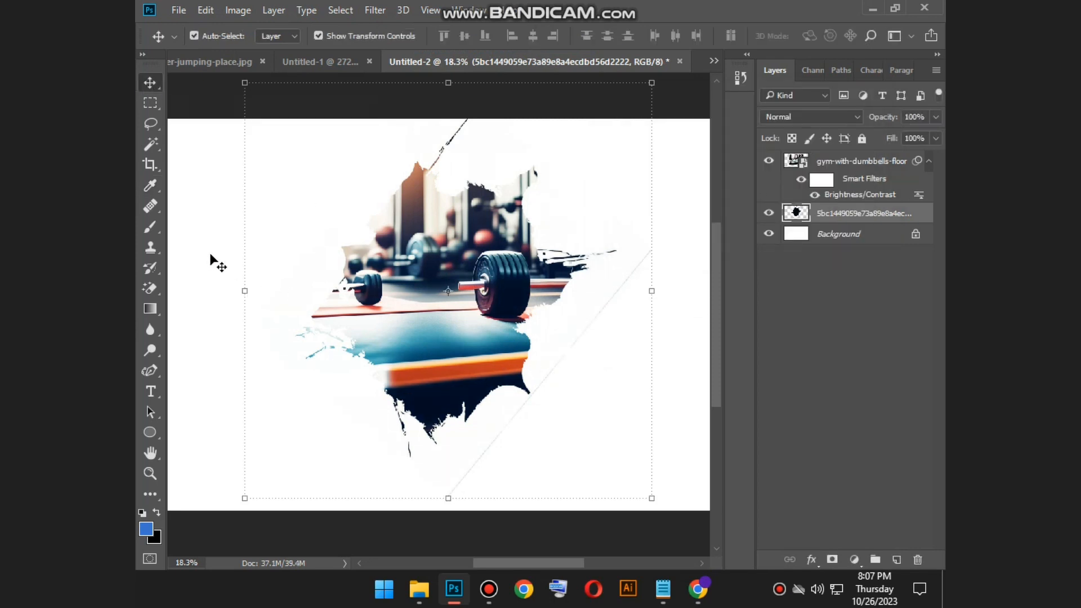
# Step: Merge all layers into one and erase the white background around the gym splash with the Magic Eraser
pyautogui.click(211, 255)
pyautogui.scroll(-3, 211, 255)
pyautogui.scroll(2, 419, 276)
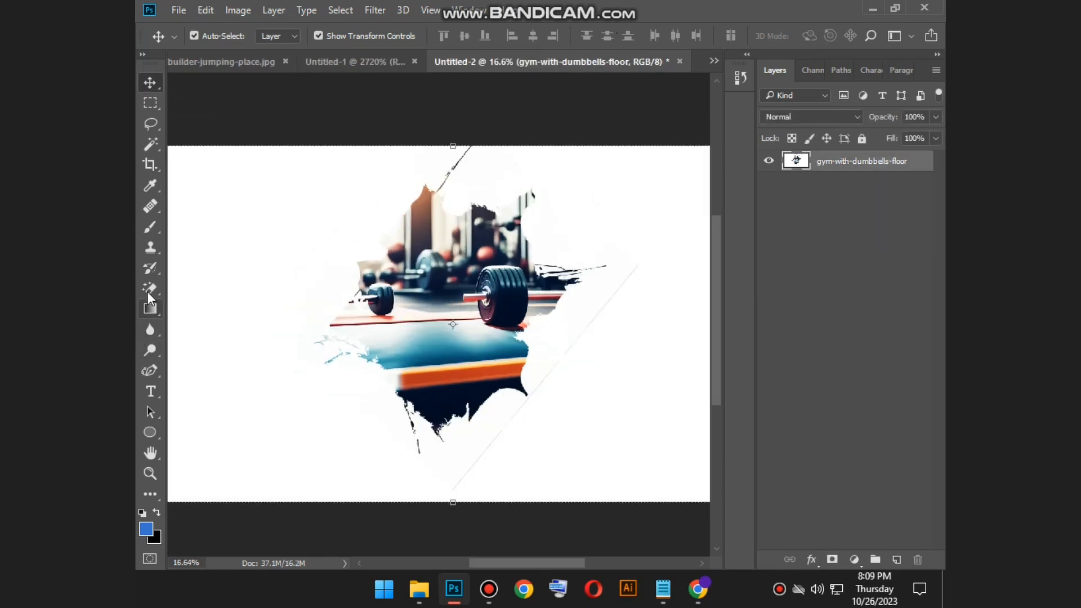
pyautogui.click(150, 290)
pyautogui.click(226, 319)
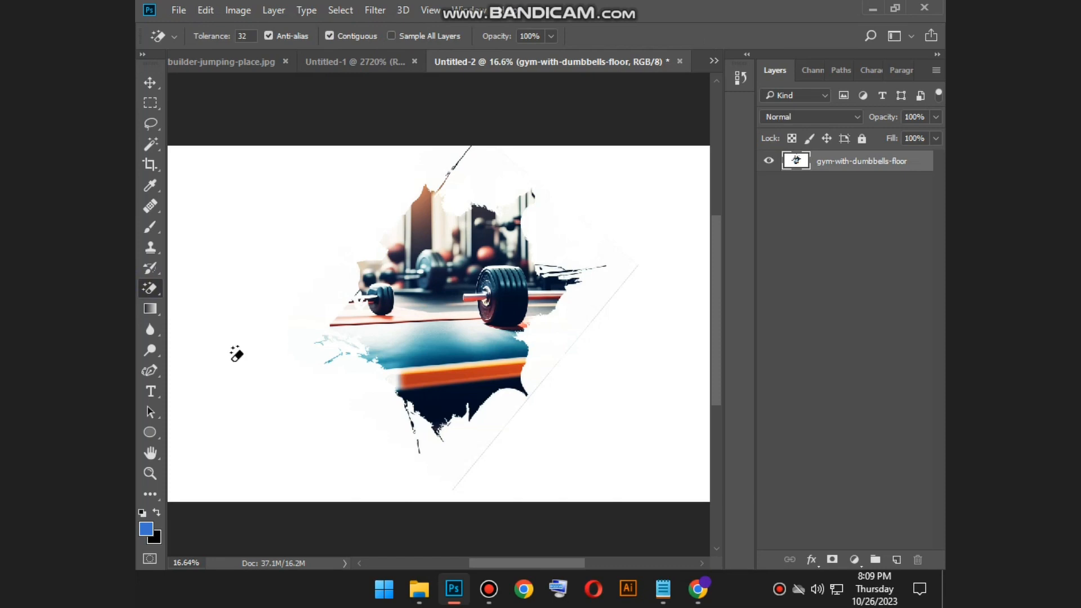
pyautogui.click(236, 354)
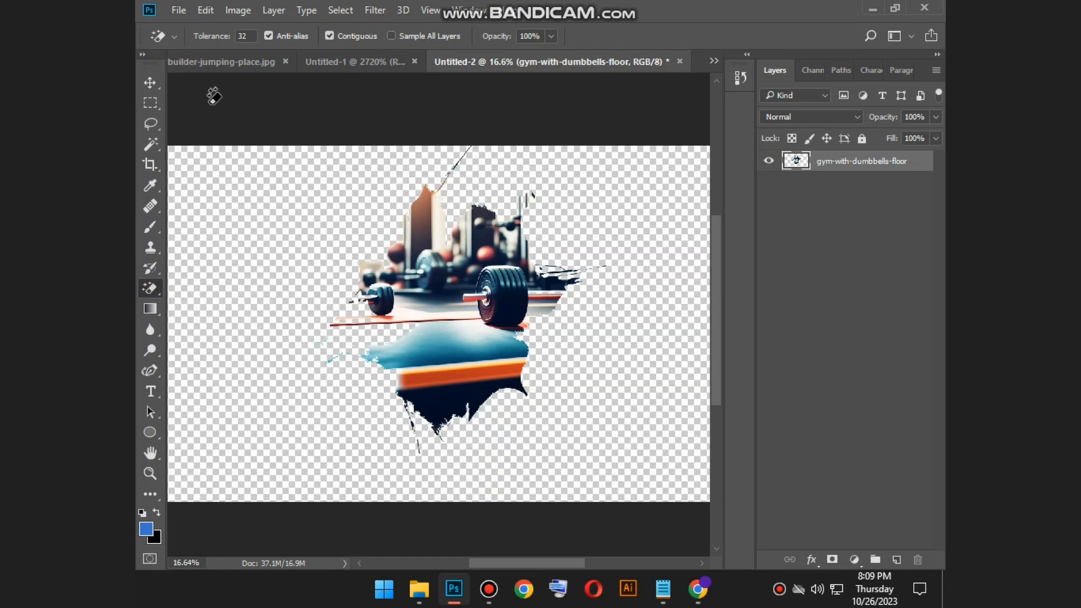
# Step: Bring the gym splash cutout into shirtless-bodybuilder-jumping-place.jpg, between Layer 0 and Color Fill 1 behind the man's torso
pyautogui.press('v')
pyautogui.moveTo(468, 309); pyautogui.dragTo(444, 259)
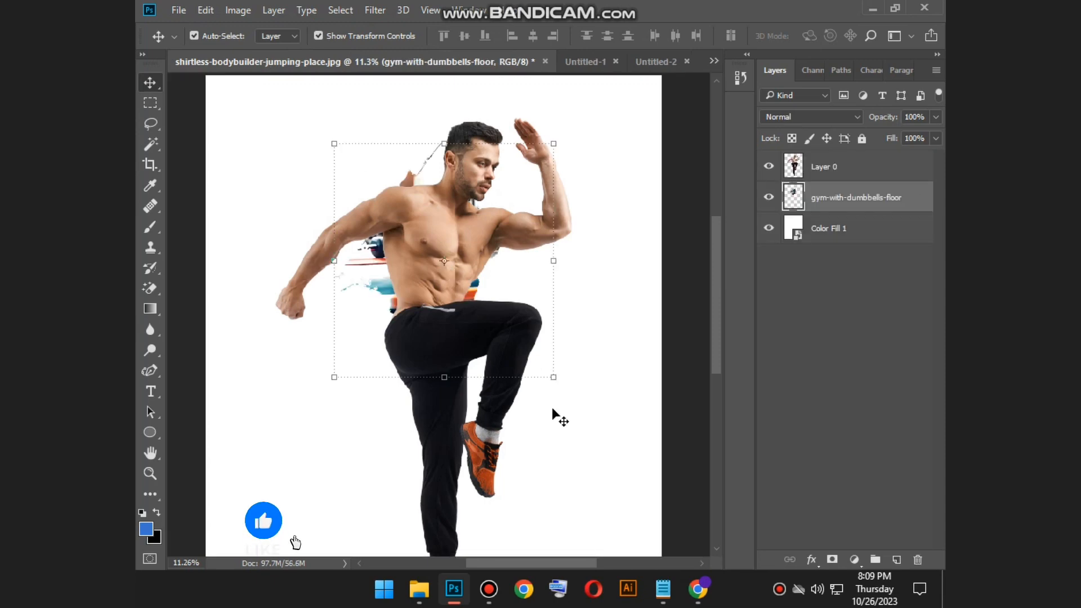
# Step: Scale up the gym splash layer and position it behind the bodybuilder's upper body and thighs
pyautogui.moveTo(553, 378); pyautogui.dragTo(568, 393)
pyautogui.scroll(-2, 454, 332)
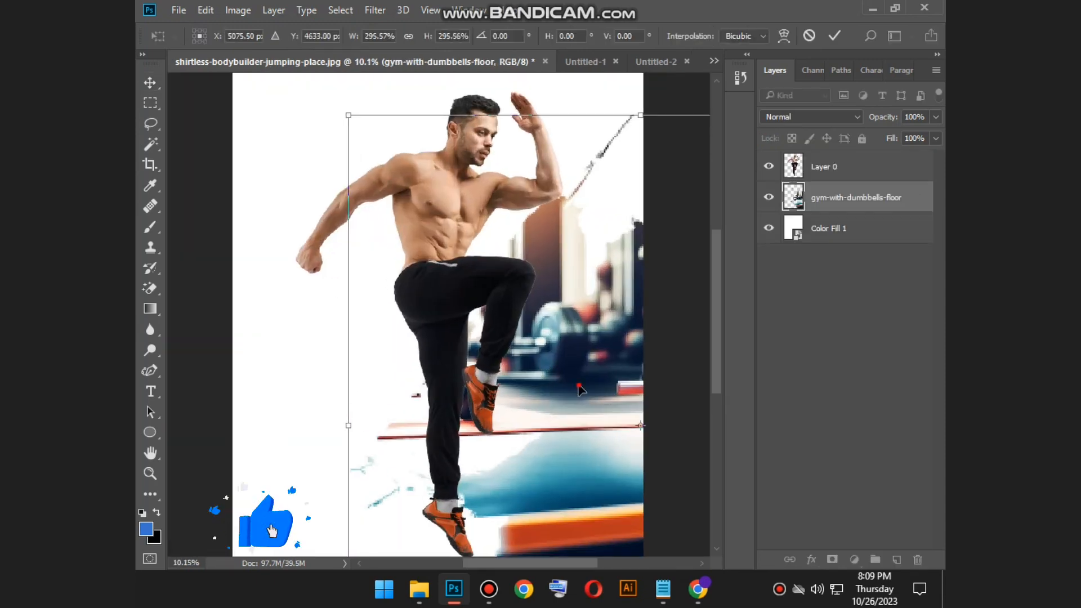
pyautogui.moveTo(685, 416); pyautogui.dragTo(514, 289)
pyautogui.scroll(-3, 664, 500)
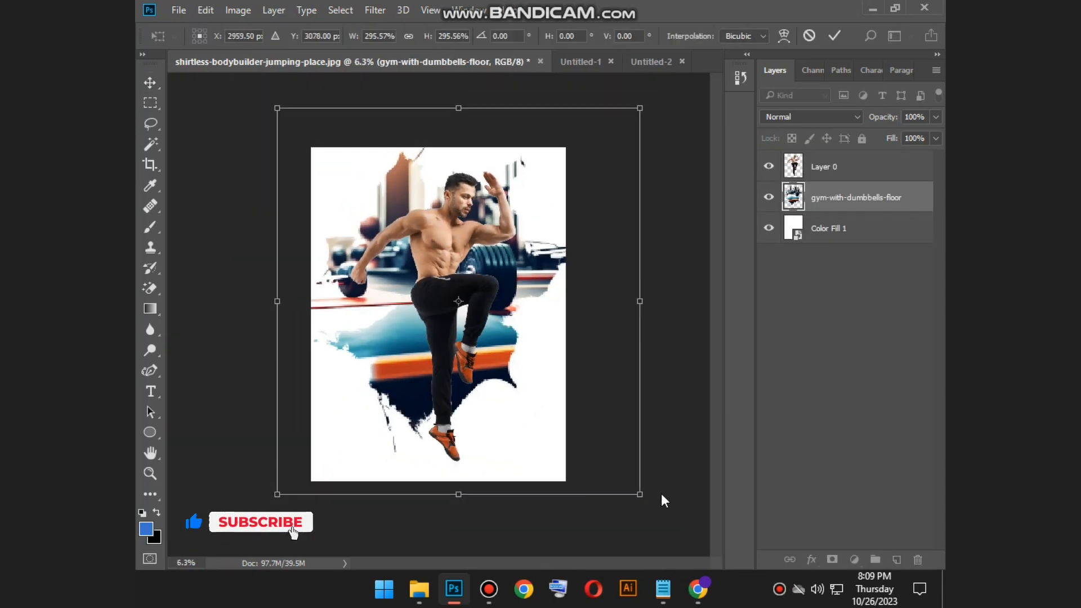
pyautogui.moveTo(638, 494); pyautogui.dragTo(532, 290)
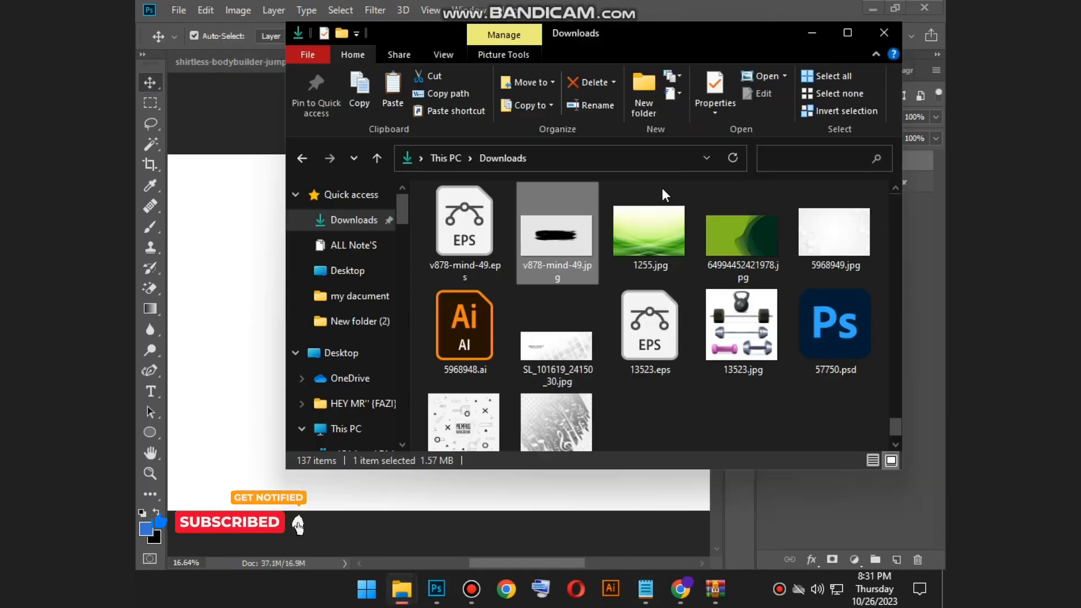
# Step: Place the brush-stroke image v878-mind-49.jpg from Downloads into the Untitled-2 document above Color Fill 1
pyautogui.click(236, 315)
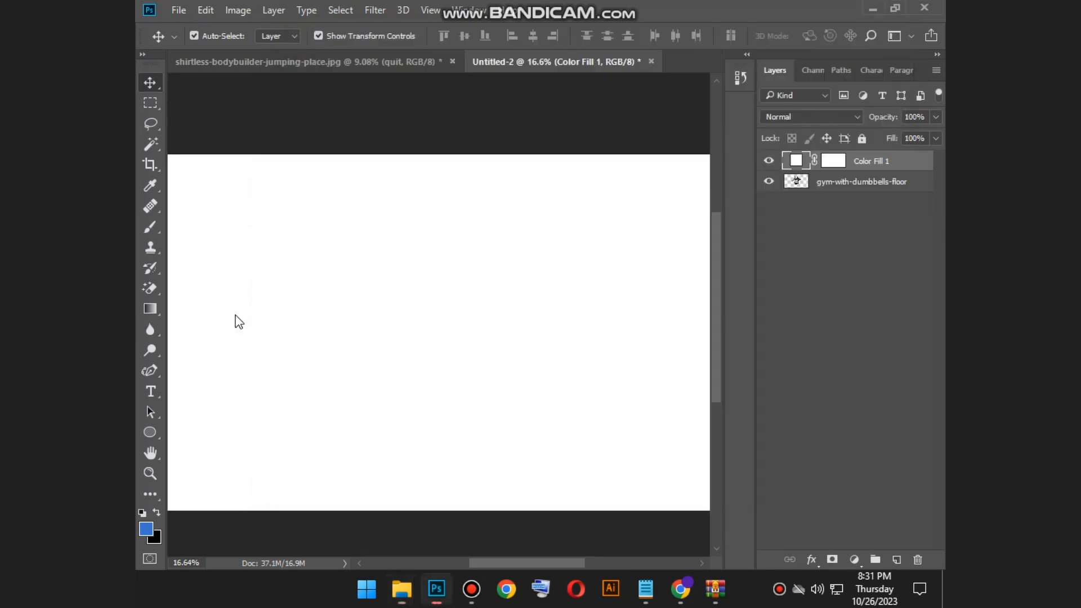
pyautogui.moveTo(307, 322); pyautogui.dragTo(515, 357)
pyautogui.scroll(-4, 469, 337)
pyautogui.press('Return')
# Step: Change the Color Fill 1 layer's colour to red, ff0000
pyautogui.doubleClick(796, 181)
pyautogui.click(709, 248)
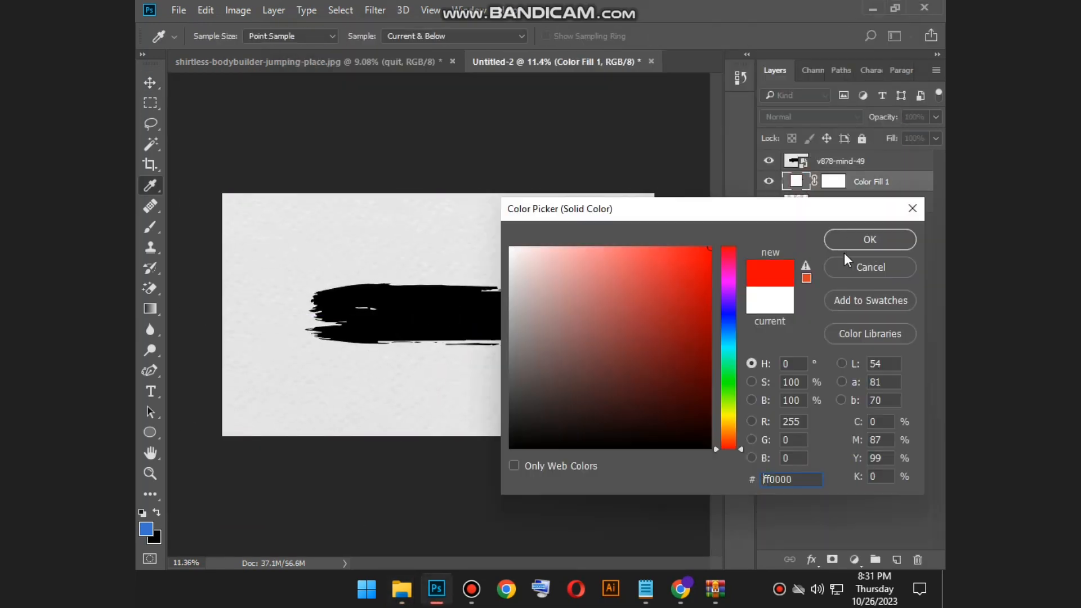
pyautogui.click(869, 240)
# Step: Enlarge the v878-mind-49 layer and centre it so its black brush stroke spans the full width of the canvas
pyautogui.click(839, 161)
pyautogui.moveTo(660, 439); pyautogui.dragTo(760, 478)
pyautogui.moveTo(563, 361); pyautogui.dragTo(493, 342)
pyautogui.moveTo(680, 458); pyautogui.dragTo(813, 585)
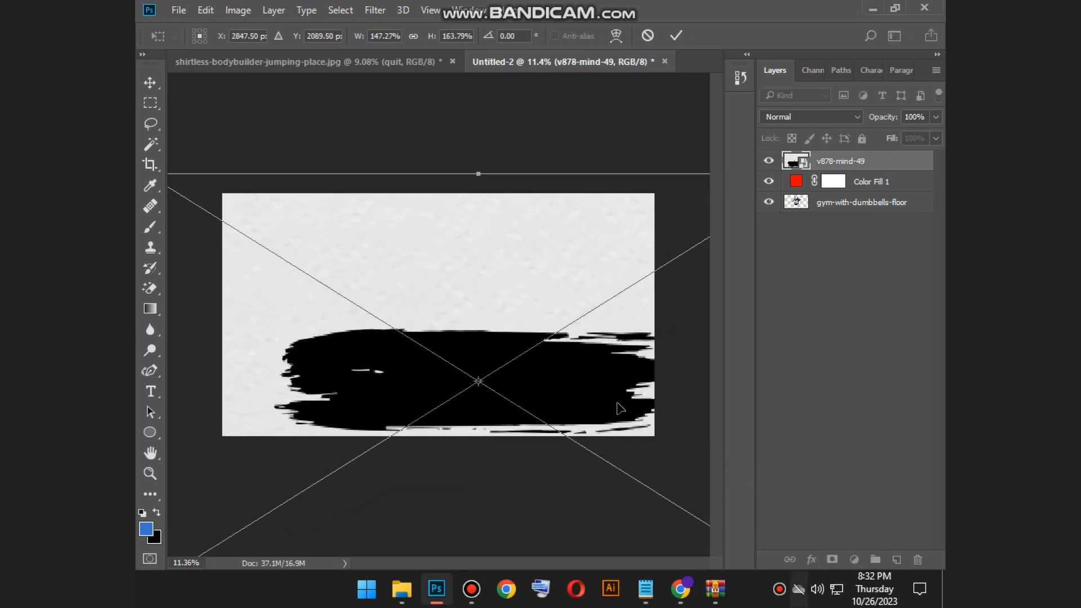
pyautogui.moveTo(620, 407); pyautogui.dragTo(604, 337)
pyautogui.moveTo(542, 516); pyautogui.dragTo(543, 550)
pyautogui.scroll(-7, 542, 550)
pyautogui.moveTo(621, 439); pyautogui.dragTo(654, 458)
pyautogui.press('Return')
pyautogui.moveTo(589, 386); pyautogui.dragTo(542, 371)
pyautogui.moveTo(525, 339)
pyautogui.mouseDown()
pyautogui.moveTo(539, 348)
pyautogui.moveTo(532, 335)
pyautogui.mouseUp()
pyautogui.moveTo(440, 434); pyautogui.dragTo(441, 442)
pyautogui.press('Return')
# Step: Rasterize the v878-mind-49 layer and erase its light grey background and leftover specks with the Magic Eraser at tolerance 32
pyautogui.click(151, 289)
pyautogui.scroll(4, 406, 416)
pyautogui.click(407, 416)
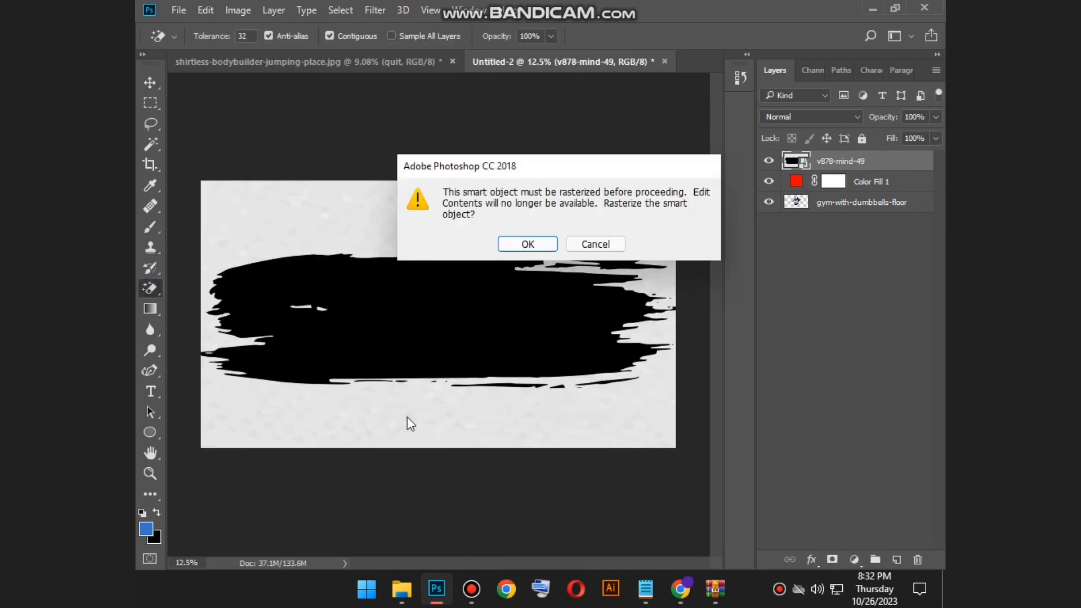
pyautogui.press('Return')
pyautogui.click(366, 216)
pyautogui.scroll(9, 309, 310)
pyautogui.click(322, 302)
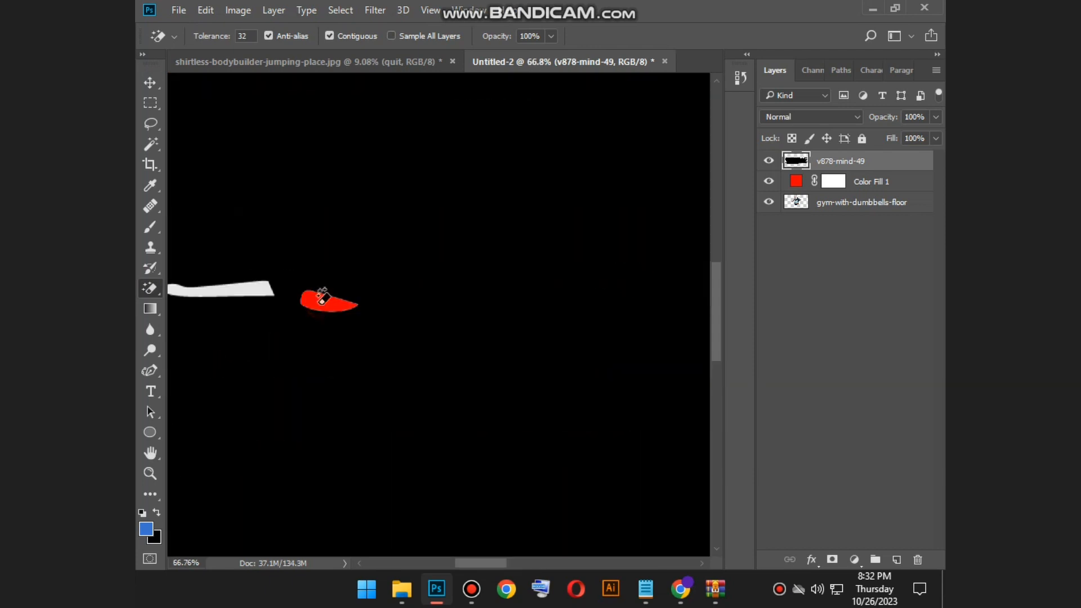
pyautogui.click(254, 287)
pyautogui.scroll(-6, 258, 294)
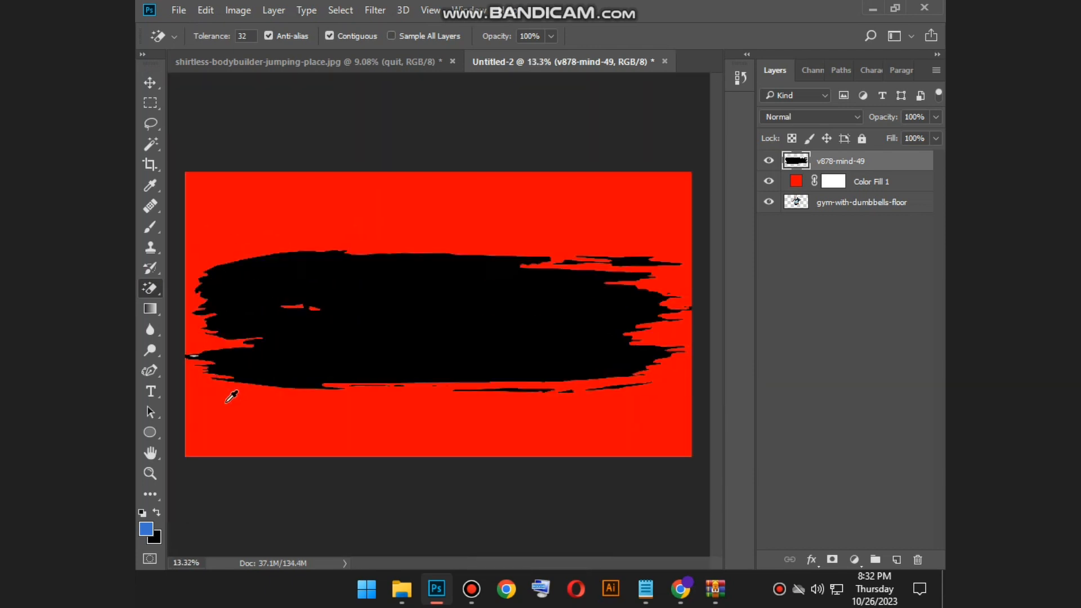
pyautogui.scroll(6, 223, 365)
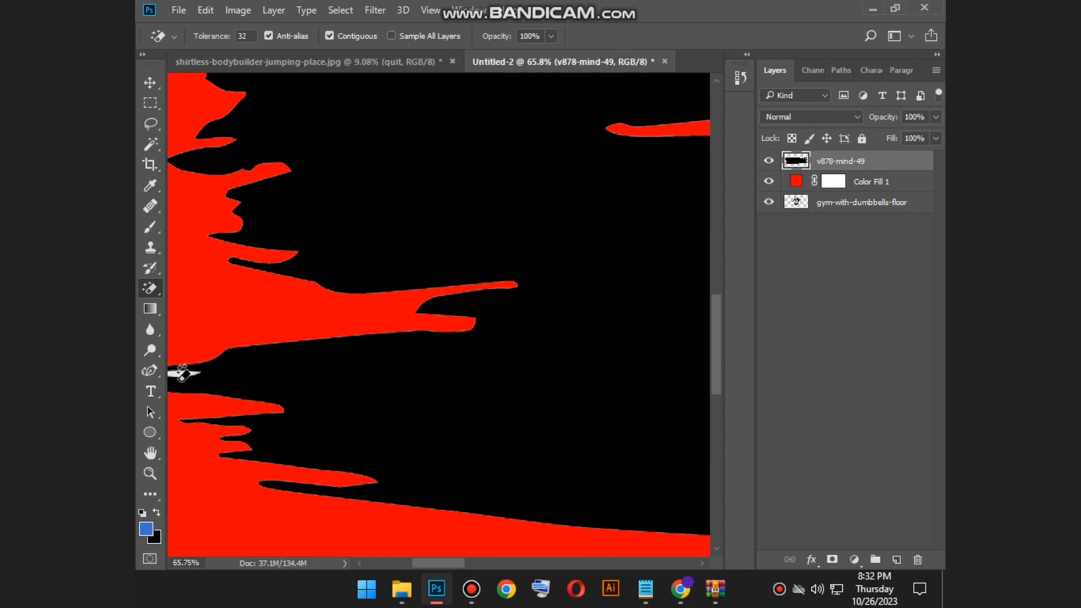
pyautogui.scroll(-5, 326, 231)
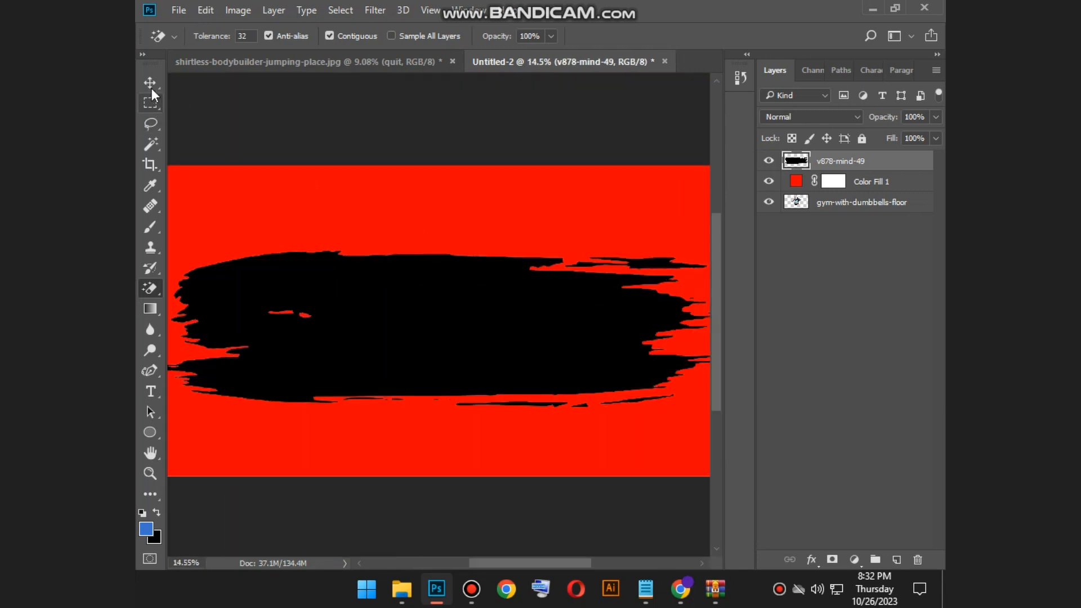
# Step: Apply a Color Overlay to the v878-mind-49 brush stroke in white, ffffff, at 100% opacity
pyautogui.click(151, 84)
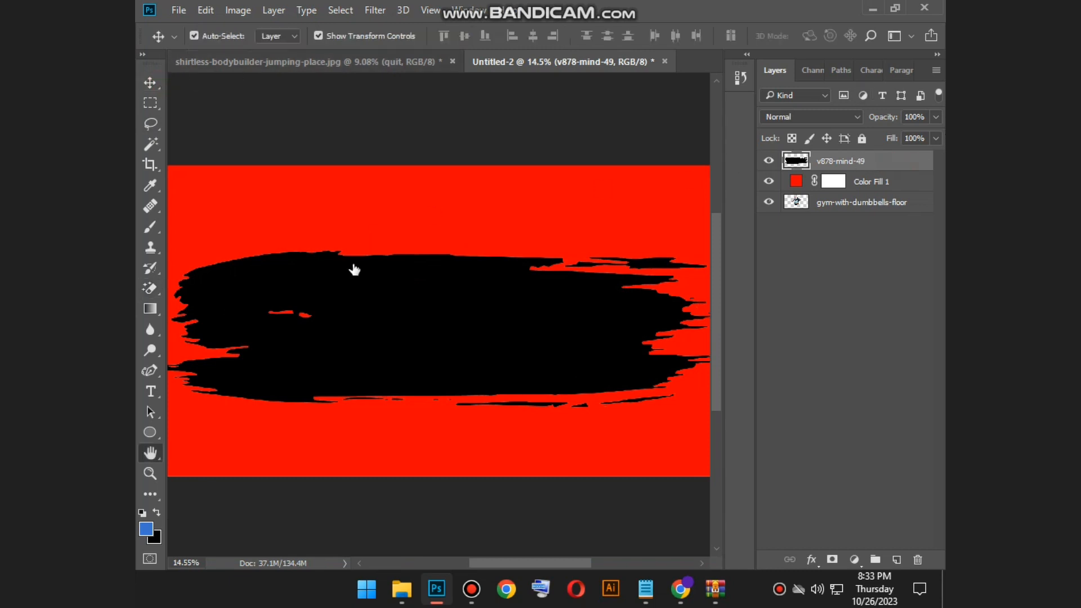
pyautogui.click(248, 289)
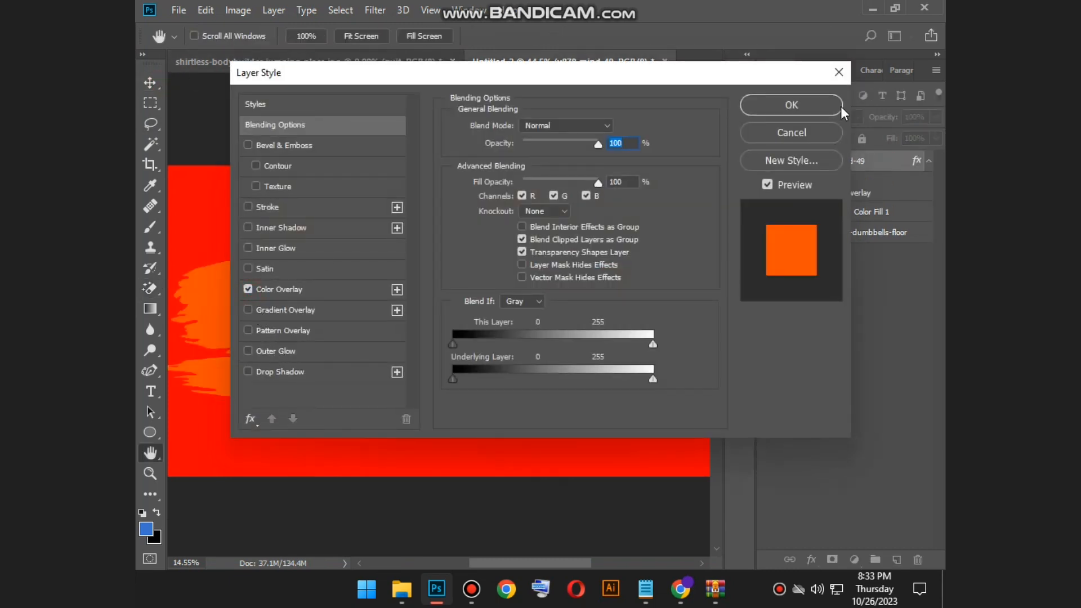
pyautogui.click(323, 291)
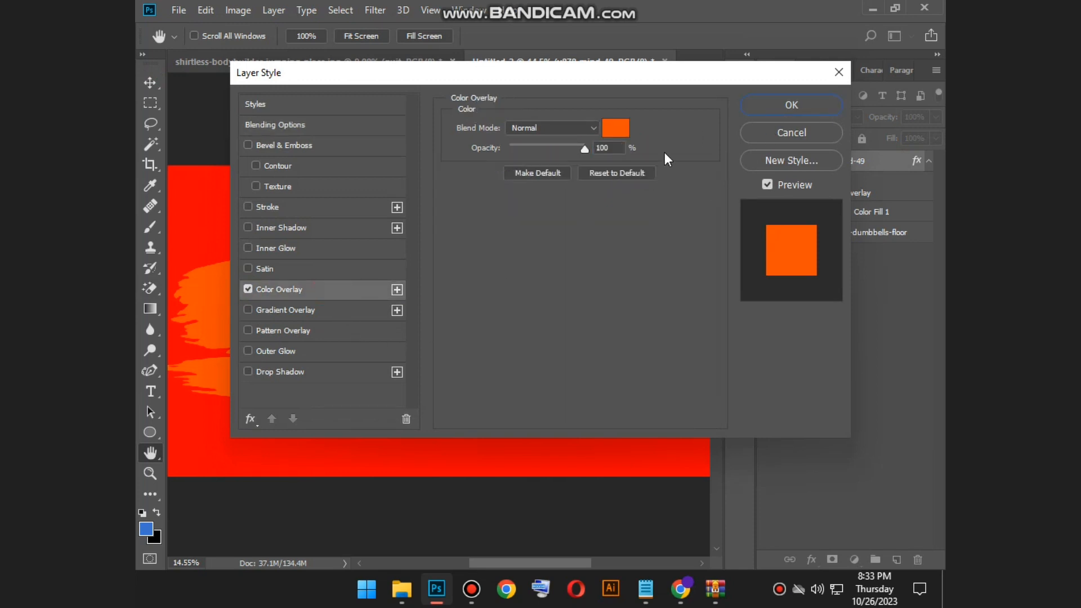
pyautogui.click(613, 130)
pyautogui.moveTo(623, 306); pyautogui.dragTo(341, 174)
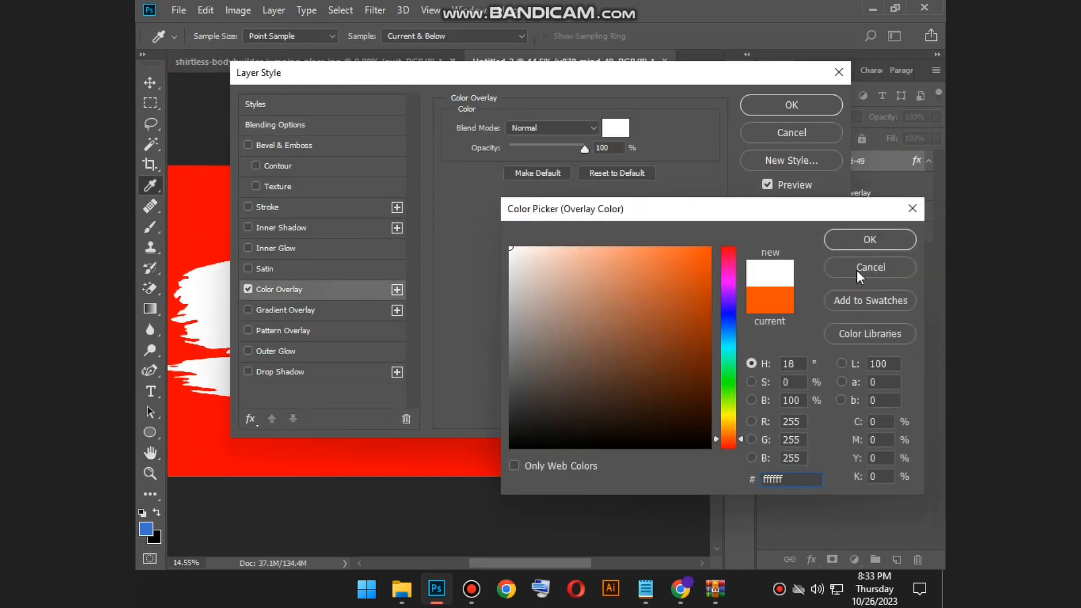
pyautogui.click(845, 239)
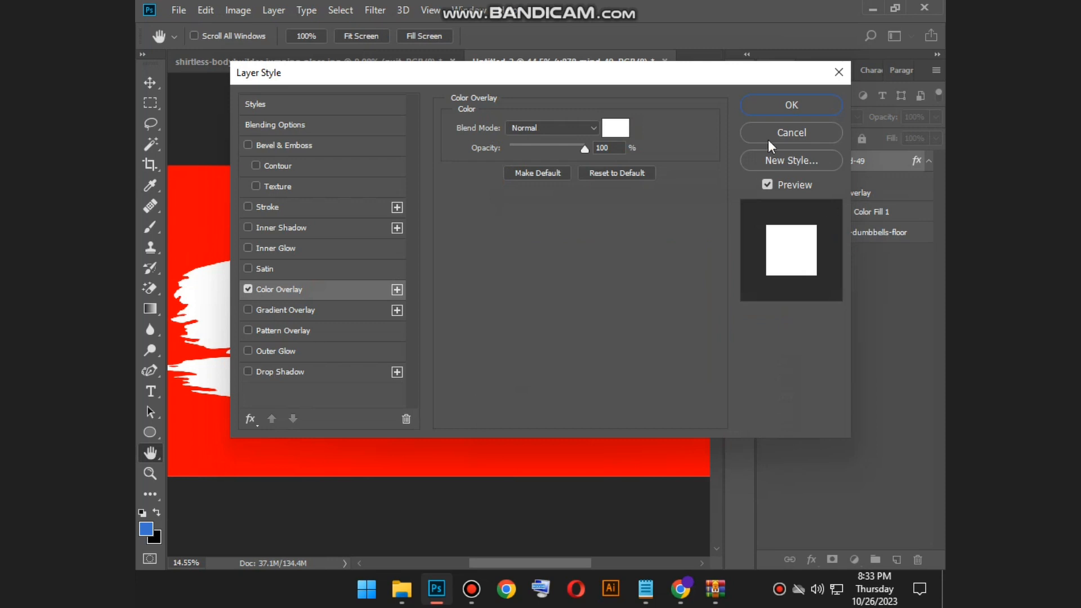
pyautogui.click(805, 105)
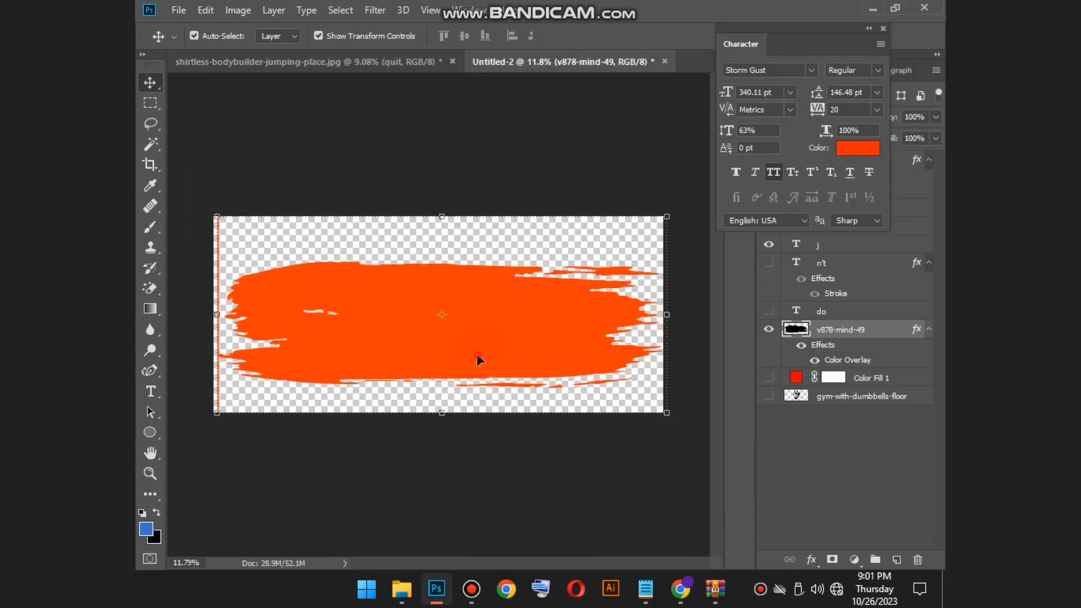
# Step: Bring the orange brush stroke into shirtless-bodybuilder-jumping-place.jpg and tilt it upward to the right across the man's legs
pyautogui.moveTo(478, 360); pyautogui.dragTo(463, 276)
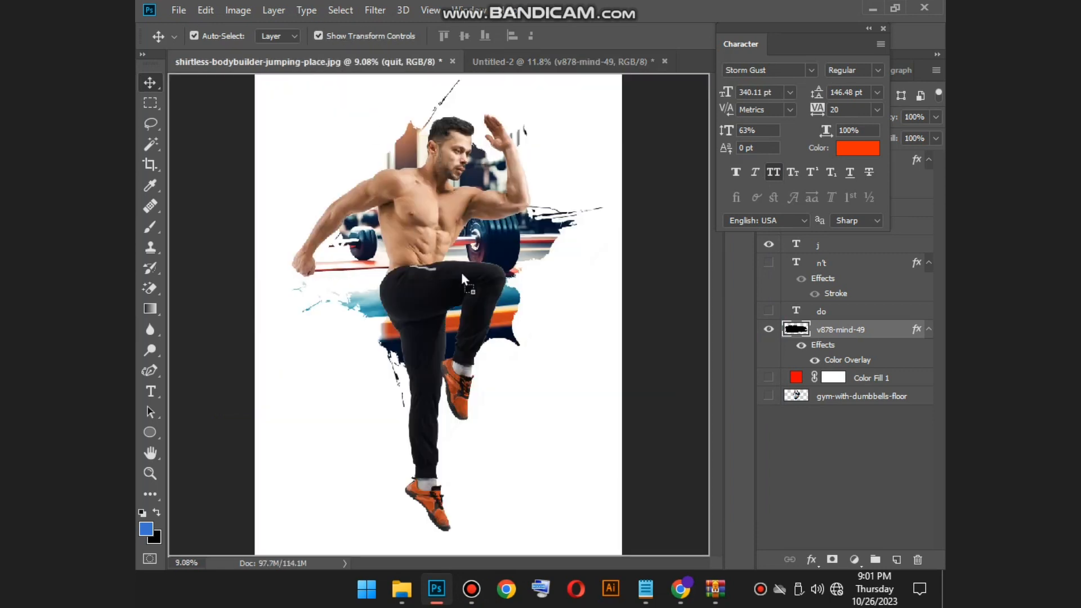
pyautogui.moveTo(431, 312); pyautogui.dragTo(454, 330)
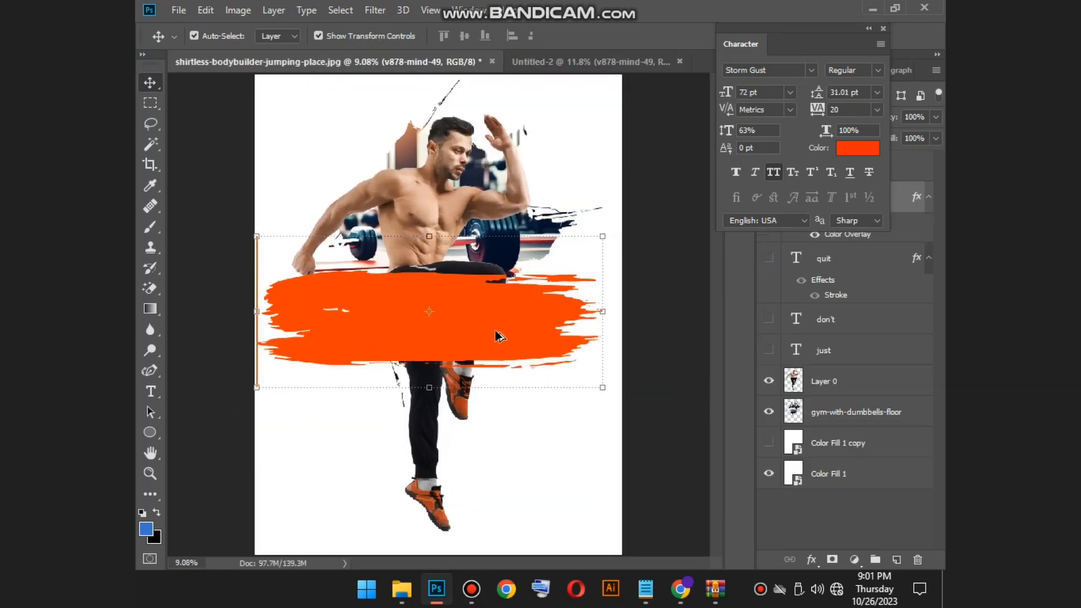
pyautogui.moveTo(509, 417); pyautogui.dragTo(529, 401)
pyautogui.moveTo(437, 305); pyautogui.dragTo(447, 297)
pyautogui.press('Return')
pyautogui.moveTo(486, 311)
pyautogui.mouseDown()
pyautogui.moveTo(492, 345)
pyautogui.moveTo(487, 336)
pyautogui.mouseUp()
pyautogui.moveTo(788, 30); pyautogui.dragTo(730, 7)
pyautogui.moveTo(479, 337); pyautogui.dragTo(457, 347)
pyautogui.hotkey('ctrl', 'z')
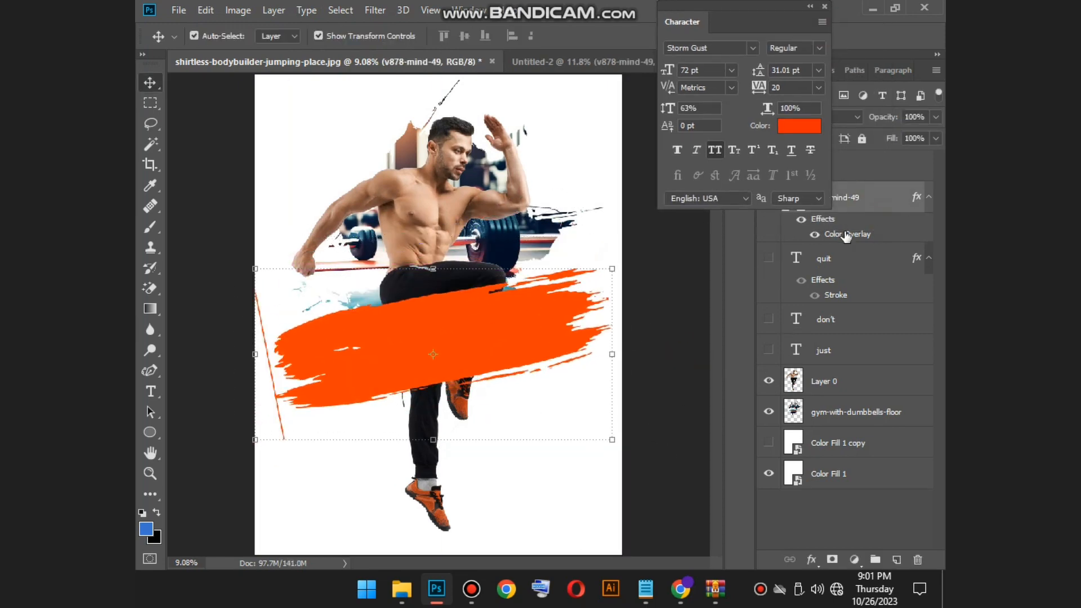
# Step: Change the Color Overlay of the v878-mind-49 brush stroke to white
pyautogui.doubleClick(844, 234)
pyautogui.click(615, 128)
pyautogui.moveTo(593, 291); pyautogui.dragTo(512, 184)
pyautogui.press('Return')
pyautogui.press('Return')
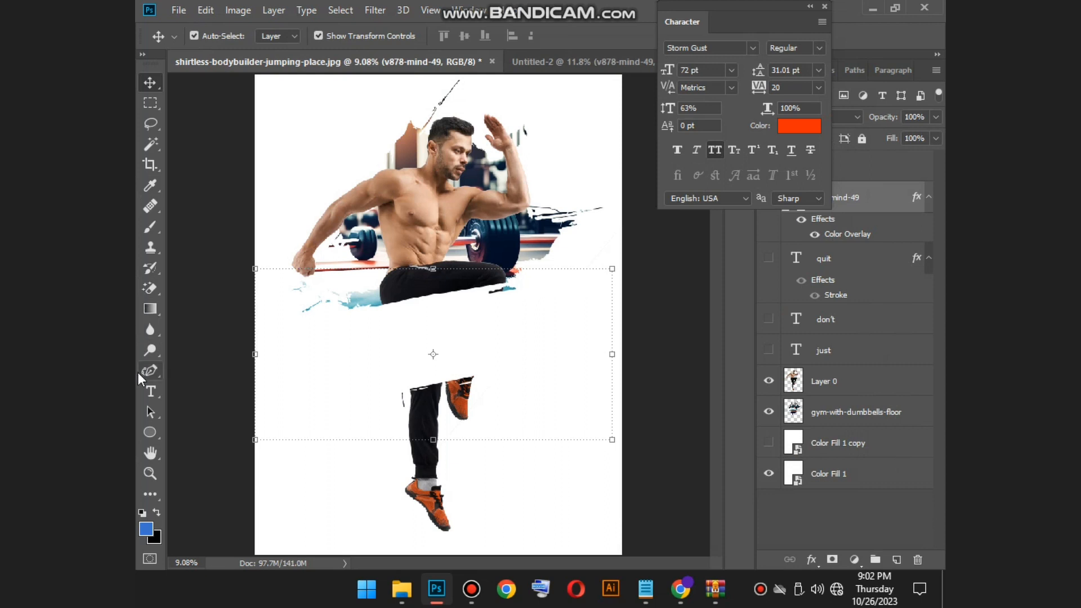
# Step: Add the text "JUST DO IT" in orange Storm Gust, enlarge it to about 256 pt and tilt it along the white stroke
pyautogui.click(150, 391)
pyautogui.click(339, 366)
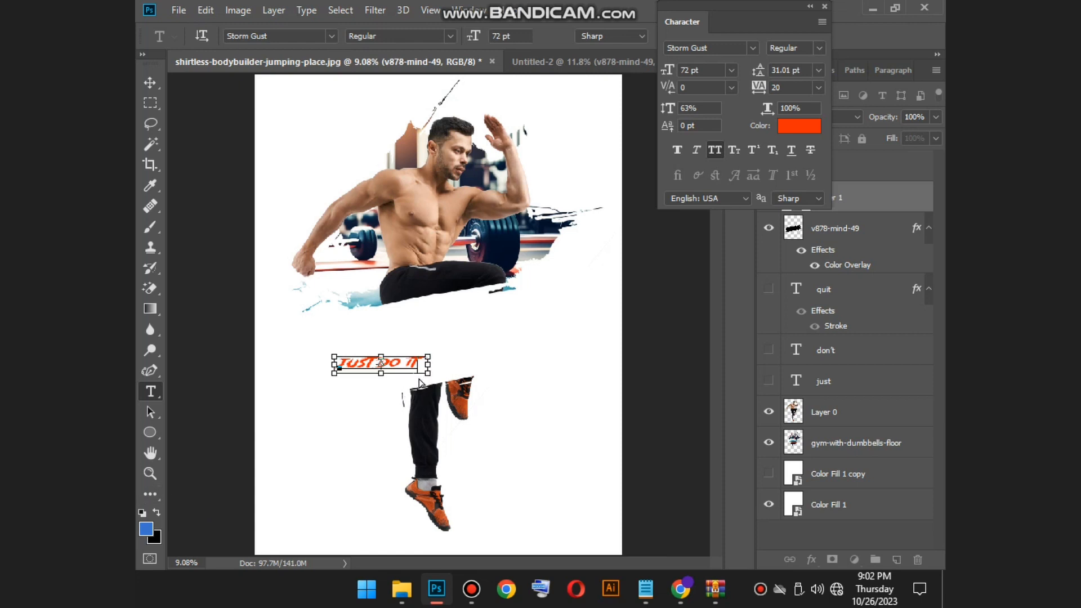
pyautogui.moveTo(428, 374); pyautogui.dragTo(605, 389)
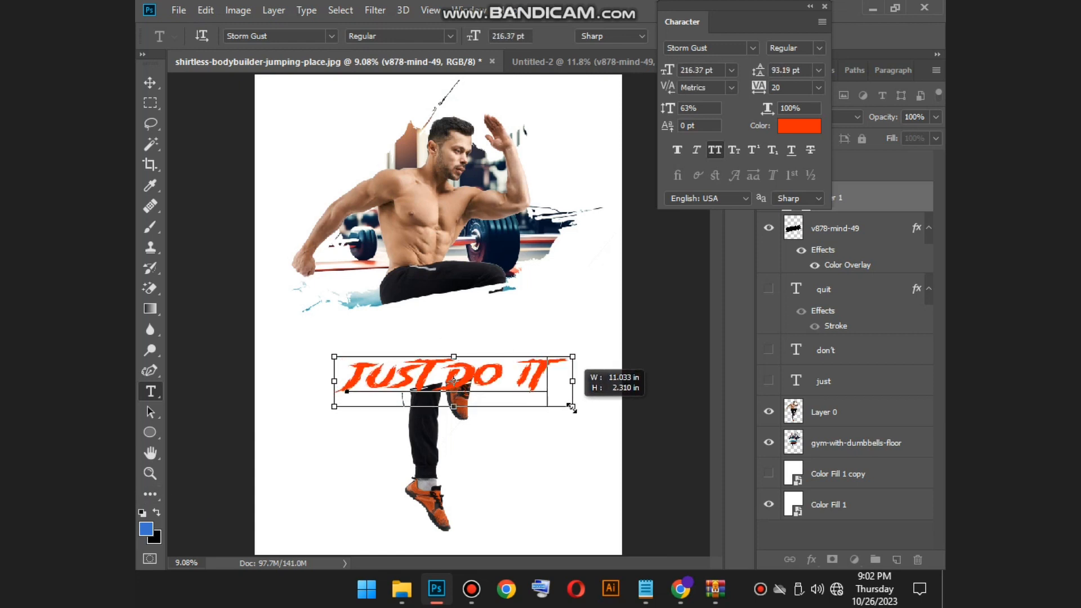
pyautogui.moveTo(475, 419)
pyautogui.mouseDown()
pyautogui.moveTo(476, 406)
pyautogui.moveTo(458, 415)
pyautogui.mouseUp()
pyautogui.moveTo(457, 391)
pyautogui.mouseDown()
pyautogui.moveTo(448, 349)
pyautogui.moveTo(452, 372)
pyautogui.mouseUp()
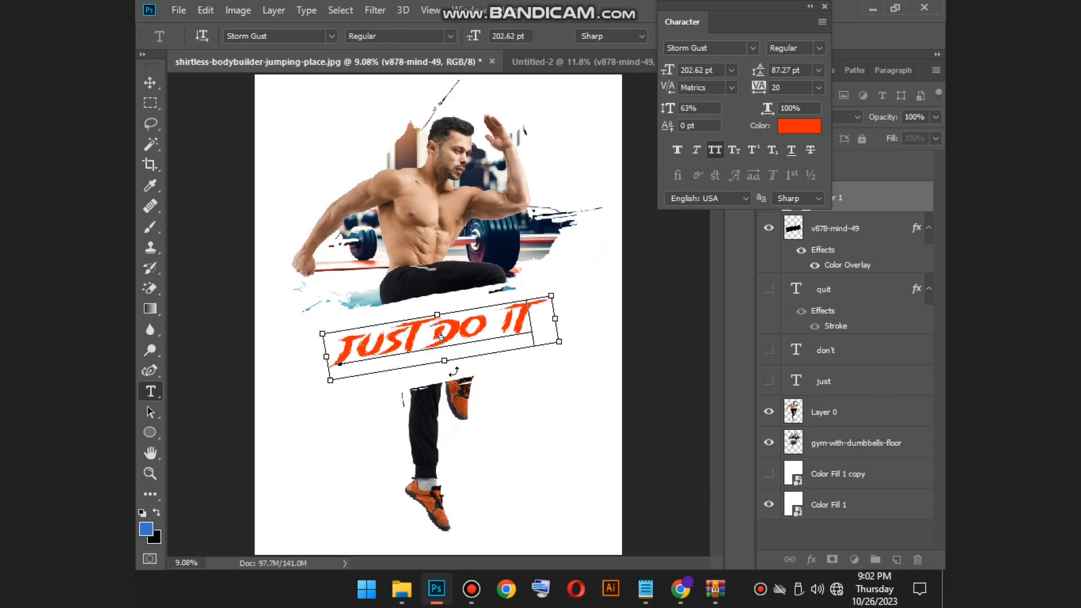
pyautogui.moveTo(565, 356); pyautogui.dragTo(584, 357)
pyautogui.moveTo(479, 346)
pyautogui.mouseDown()
pyautogui.moveTo(462, 350)
pyautogui.moveTo(464, 338)
pyautogui.mouseUp()
pyautogui.moveTo(464, 377); pyautogui.dragTo(469, 375)
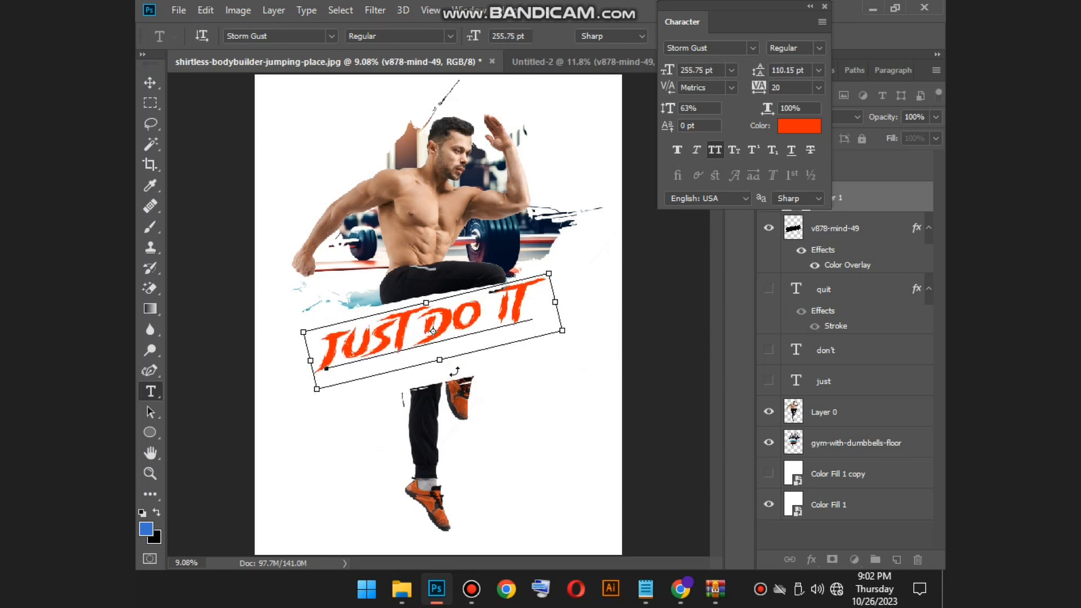
pyautogui.click(150, 83)
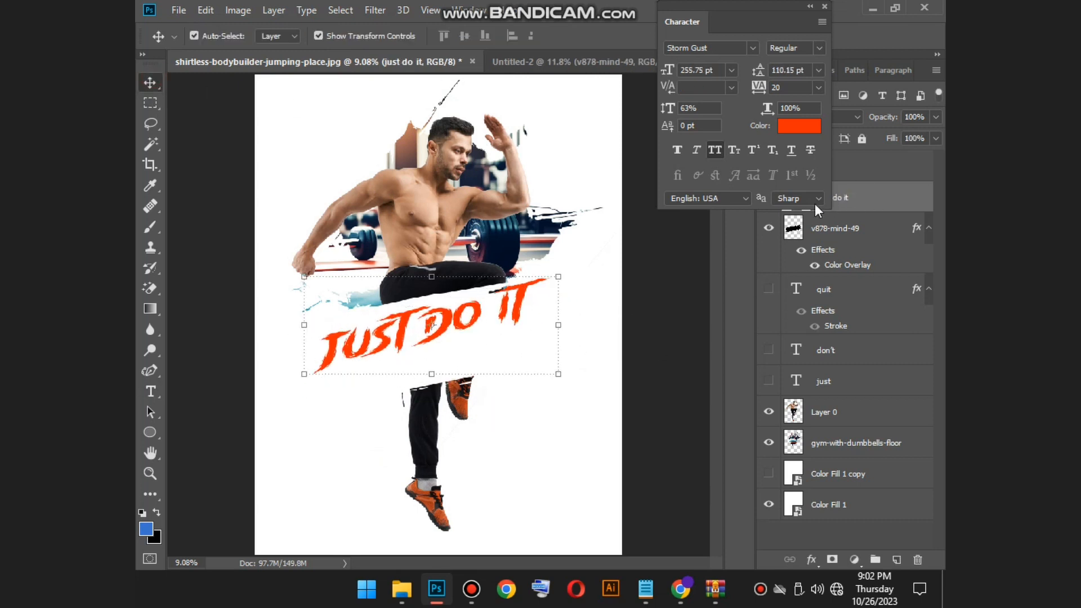
# Step: Change the font of the JUST DO IT text to Xenogears
pyautogui.moveTo(745, 24); pyautogui.dragTo(687, 18)
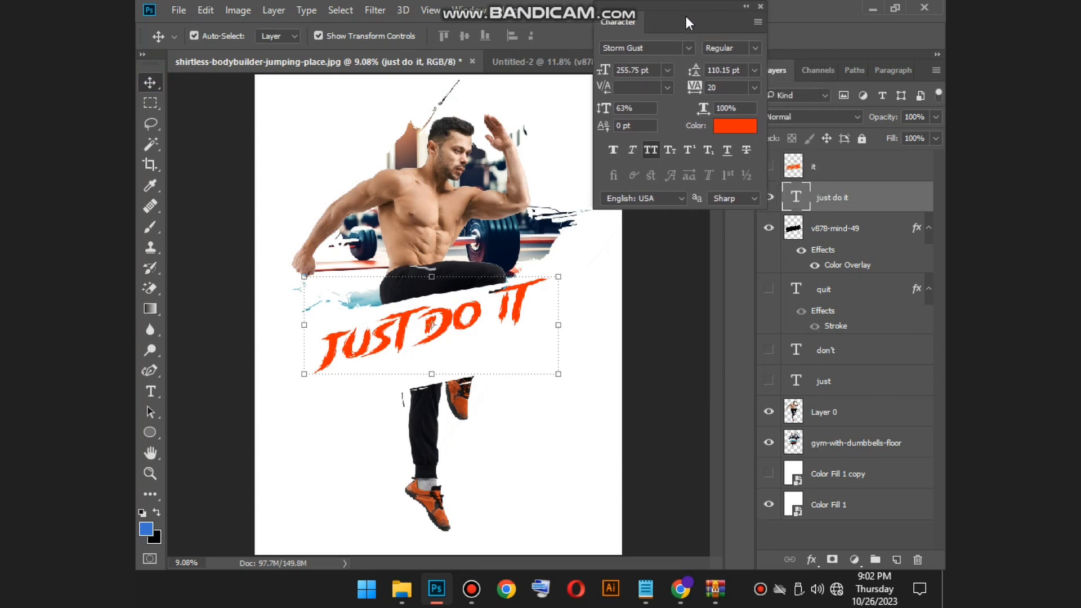
pyautogui.doubleClick(796, 197)
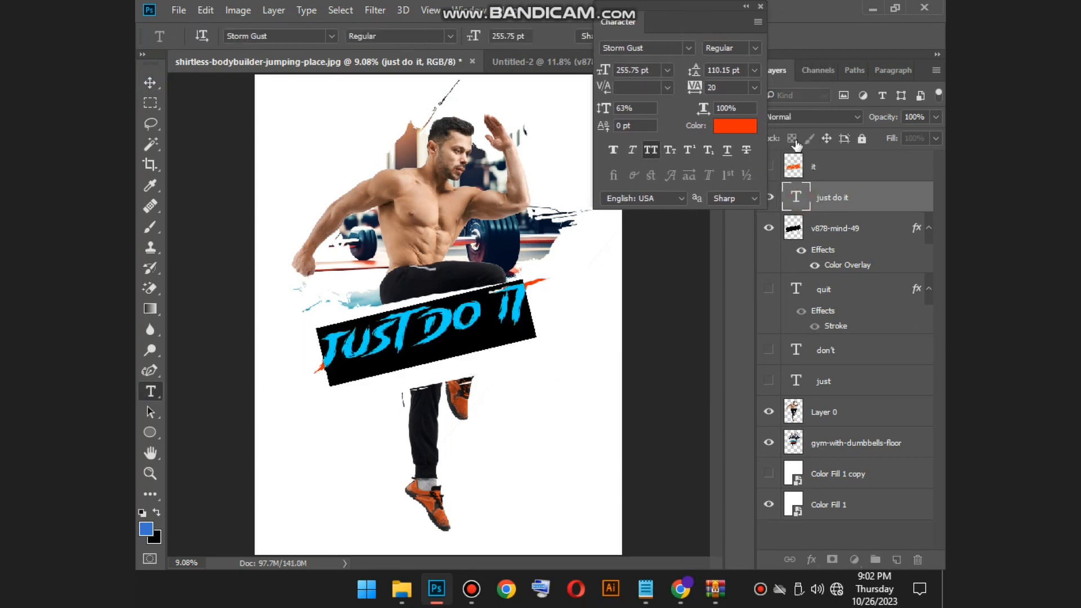
pyautogui.click(688, 49)
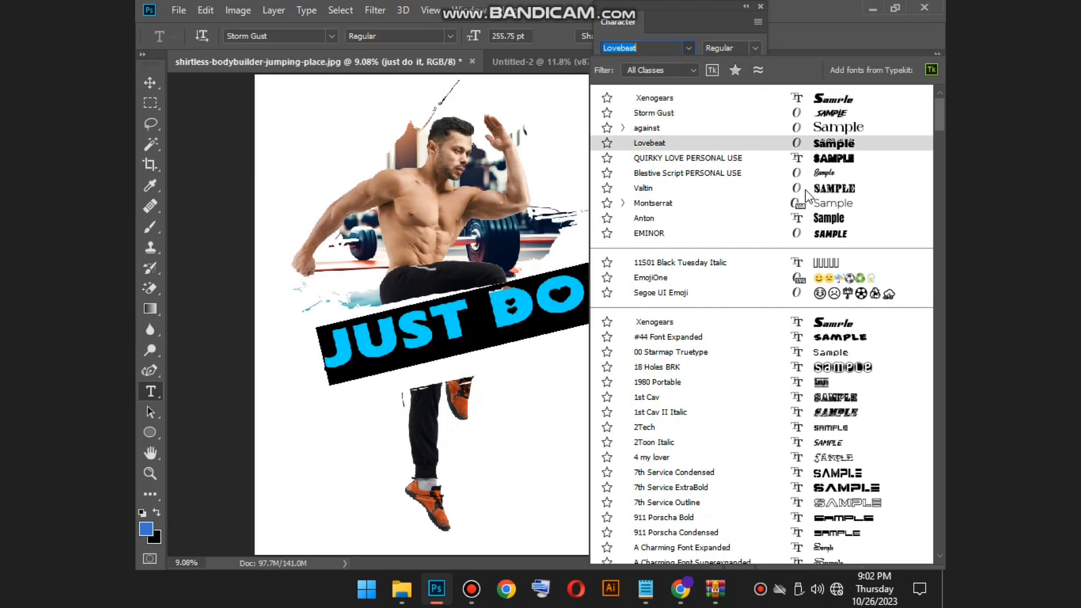
pyautogui.click(811, 97)
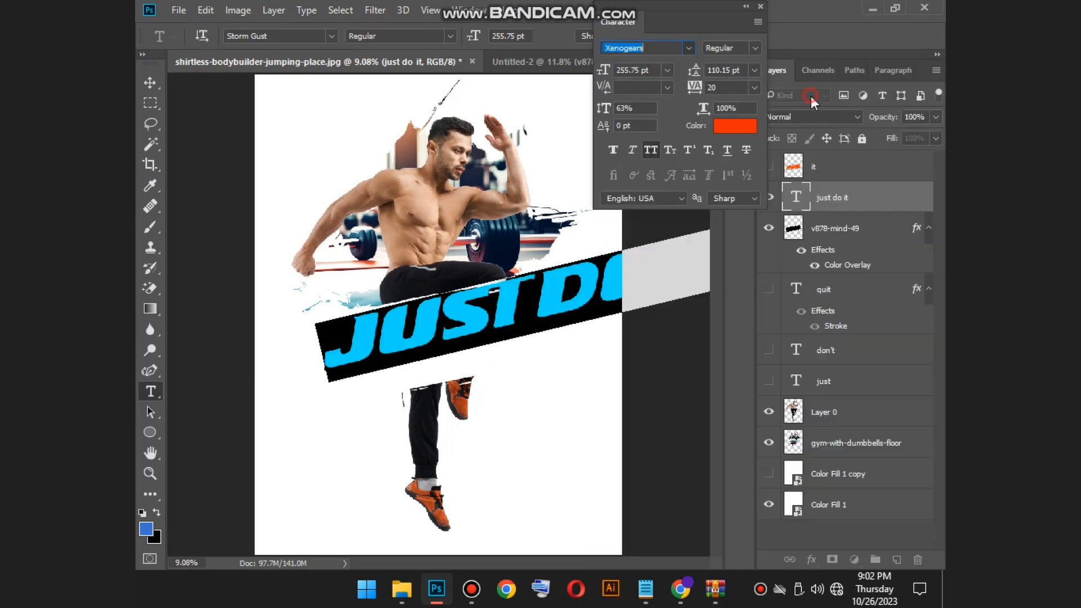
pyautogui.click(151, 89)
# Step: Scale the JUST DO IT text down to about 134 pt, then reposition and rotate it to follow the white stroke
pyautogui.moveTo(576, 274); pyautogui.dragTo(371, 361)
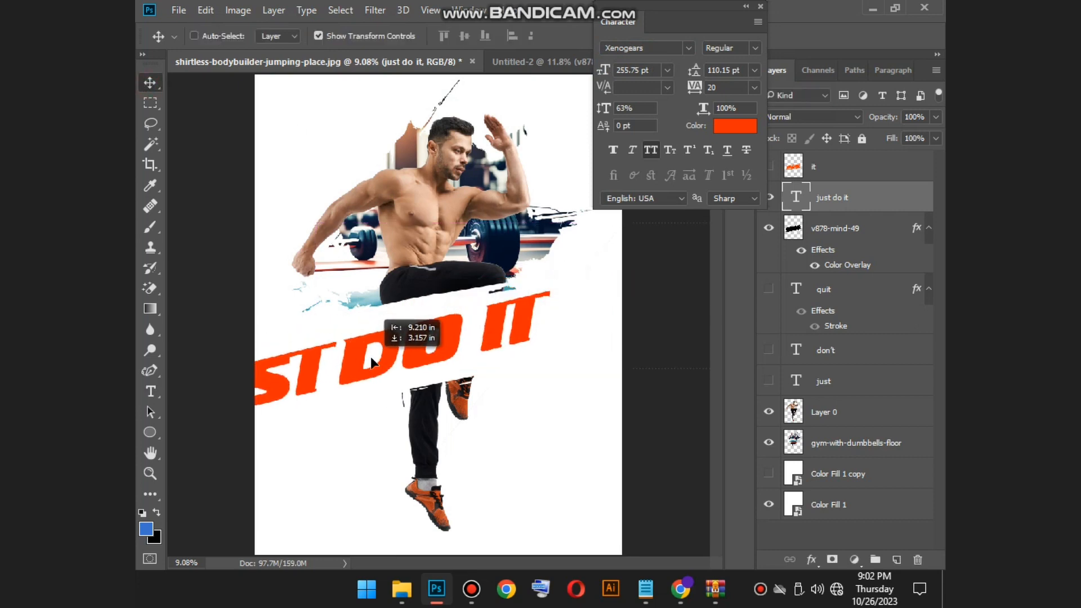
pyautogui.moveTo(558, 439); pyautogui.dragTo(335, 418)
pyautogui.moveTo(272, 384); pyautogui.dragTo(532, 385)
pyautogui.moveTo(593, 420); pyautogui.dragTo(459, 371)
pyautogui.moveTo(398, 330); pyautogui.dragTo(430, 365)
pyautogui.press('Return')
pyautogui.hotkey('ctrl', 't')
pyautogui.press('Return')
pyautogui.press('Return')
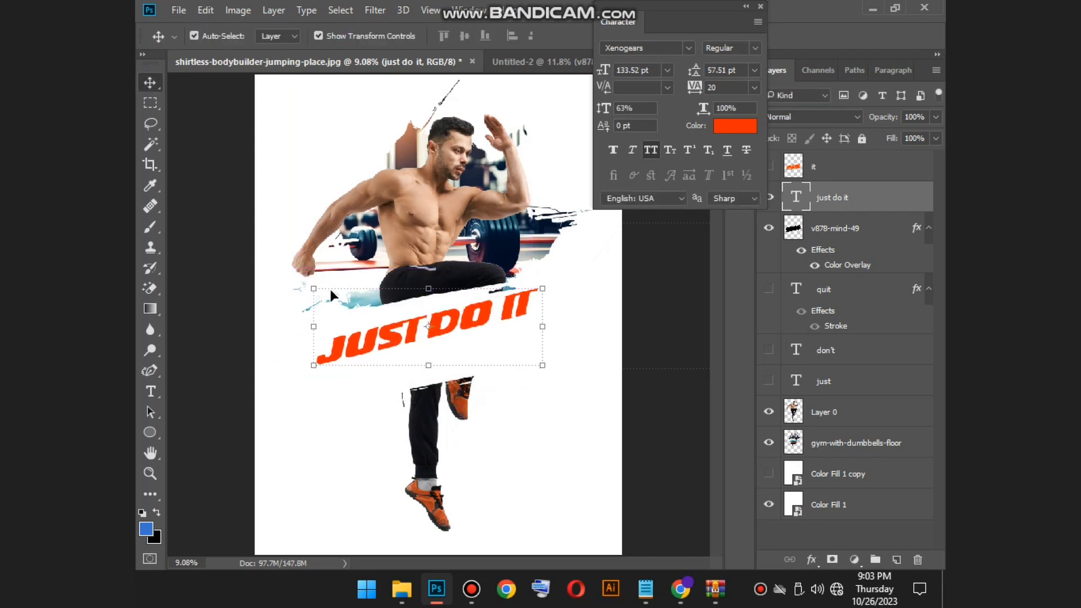
pyautogui.moveTo(414, 276); pyautogui.dragTo(418, 272)
pyautogui.press('Return')
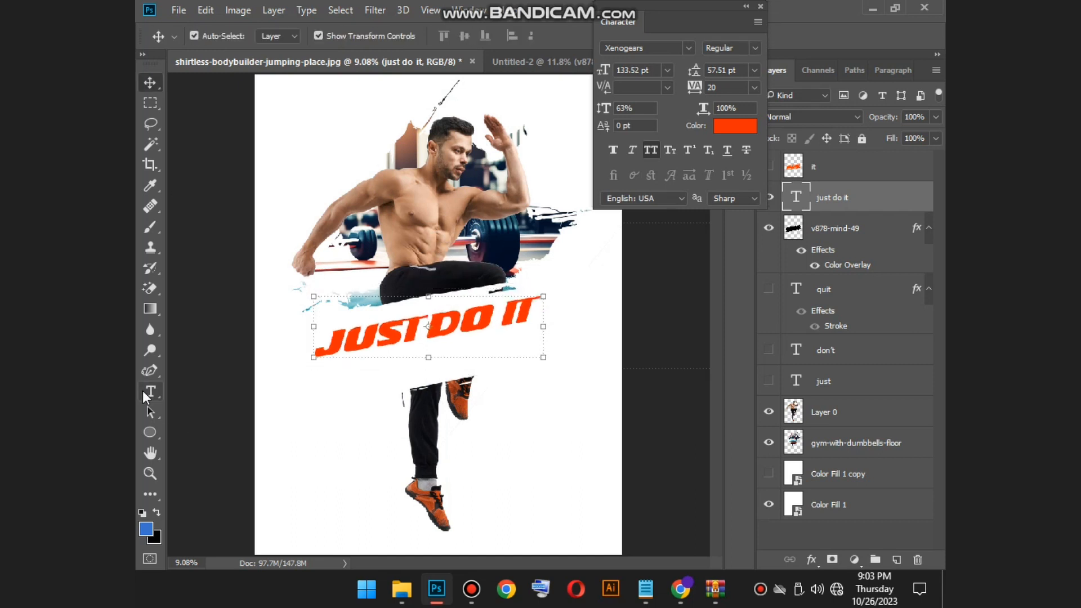
# Step: Create a paragraph text box below JUST DO IT, about as wide as the title, and fill it with body text at 13 pt
pyautogui.click(150, 391)
pyautogui.click(332, 398)
pyautogui.moveTo(315, 373); pyautogui.dragTo(543, 403)
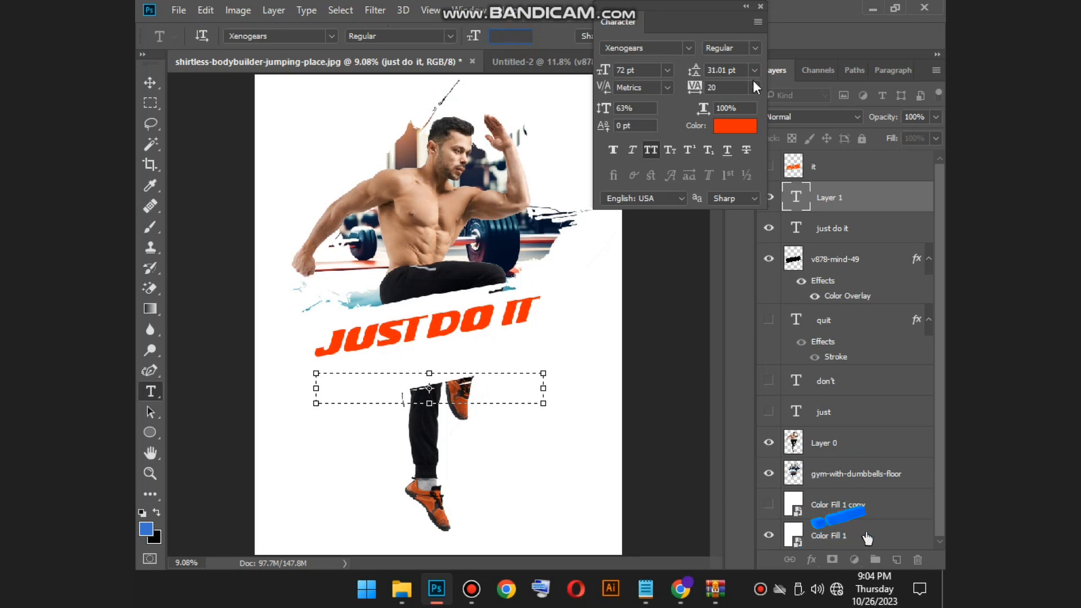
pyautogui.rightClick(370, 391)
pyautogui.click(409, 91)
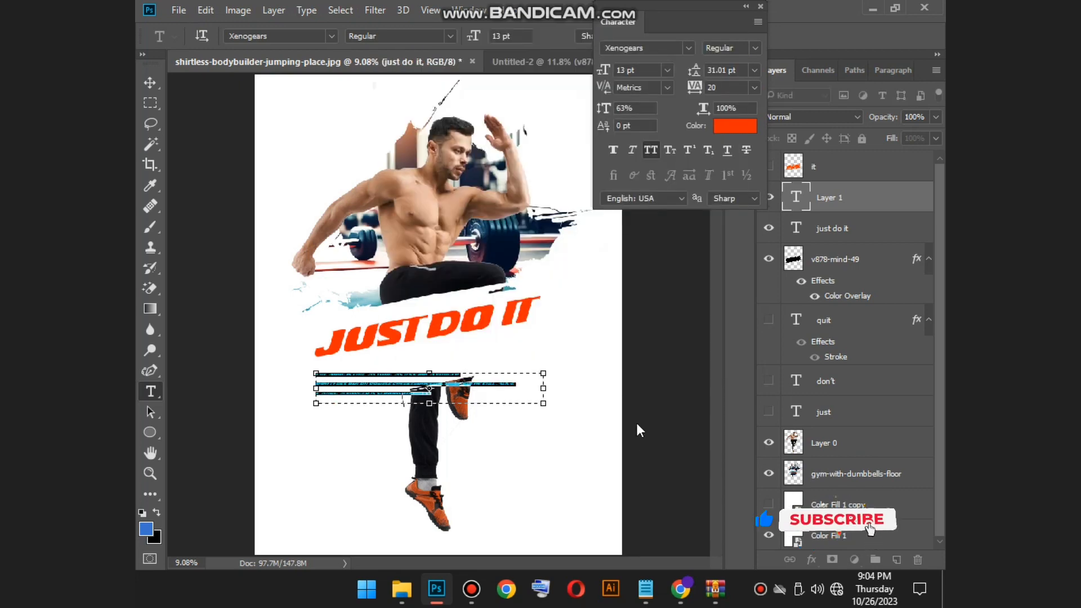
# Step: Recolour the body text black and change its font to Roboto Slab, filtering the font list by Slab Serif
pyautogui.click(734, 125)
pyautogui.click(869, 239)
pyautogui.click(687, 48)
pyautogui.click(675, 70)
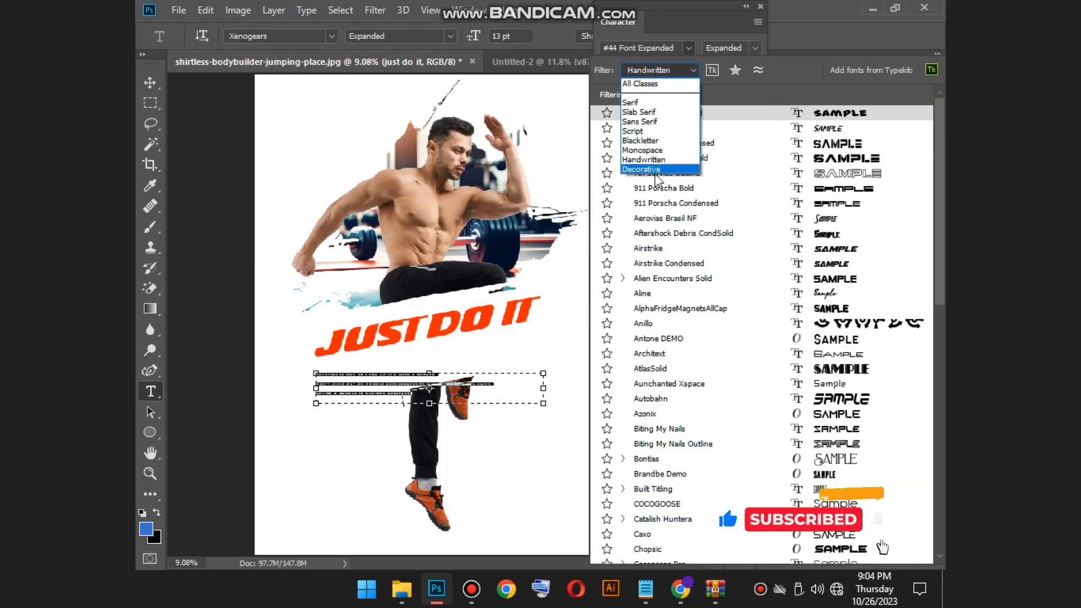
pyautogui.click(639, 112)
pyautogui.click(851, 177)
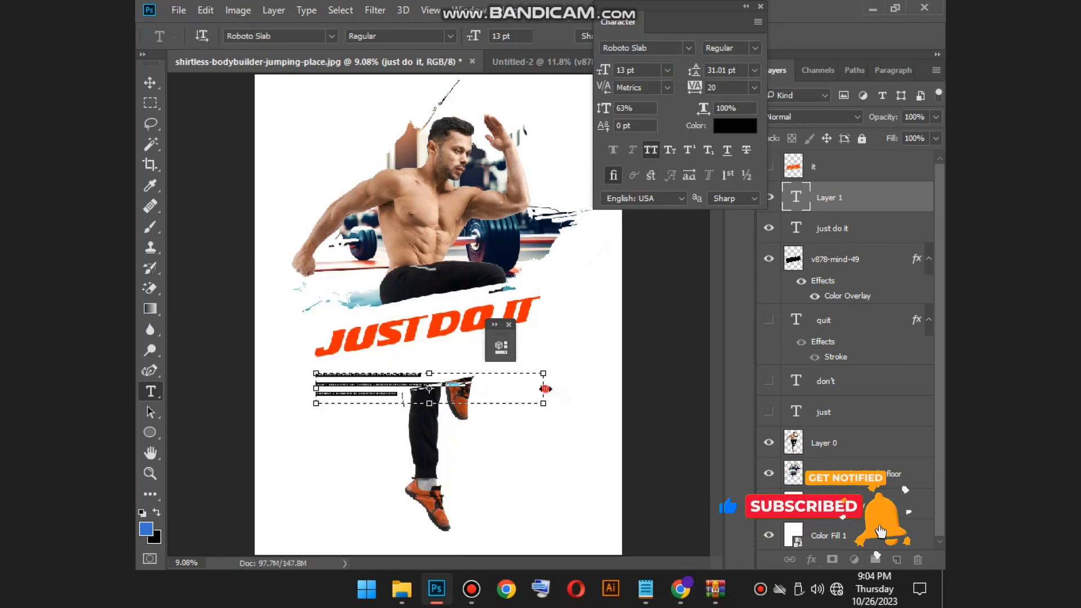
# Step: Scale the body text up to 20.74 pt, then rotate and position it parallel to the JUST DO IT title, directly beneath it
pyautogui.scroll(5, 465, 430)
pyautogui.hotkey('ctrl', '0')
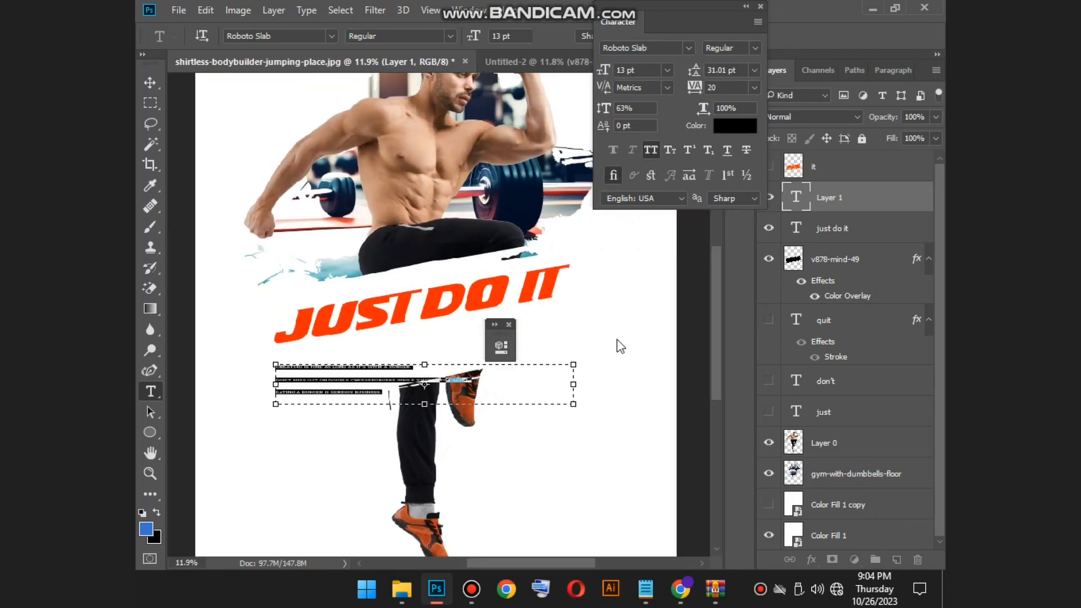
pyautogui.moveTo(574, 403); pyautogui.dragTo(667, 443)
pyautogui.click(150, 83)
pyautogui.moveTo(465, 346)
pyautogui.mouseDown()
pyautogui.moveTo(447, 350)
pyautogui.moveTo(456, 348)
pyautogui.mouseUp()
pyautogui.moveTo(508, 402); pyautogui.dragTo(504, 354)
# Step: Reopen the body text for editing and adjust its text box to about 12.6 in wide
pyautogui.click(150, 391)
pyautogui.click(482, 231)
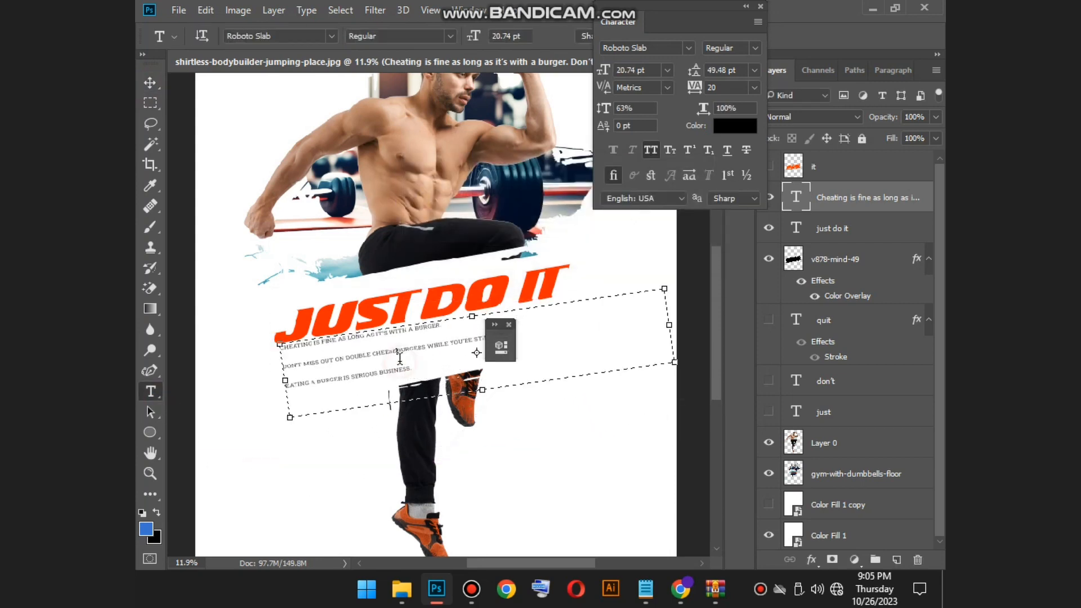
pyautogui.moveTo(276, 382)
pyautogui.mouseDown()
pyautogui.moveTo(254, 382)
pyautogui.moveTo(268, 381)
pyautogui.mouseUp()
pyautogui.scroll(-3, 374, 350)
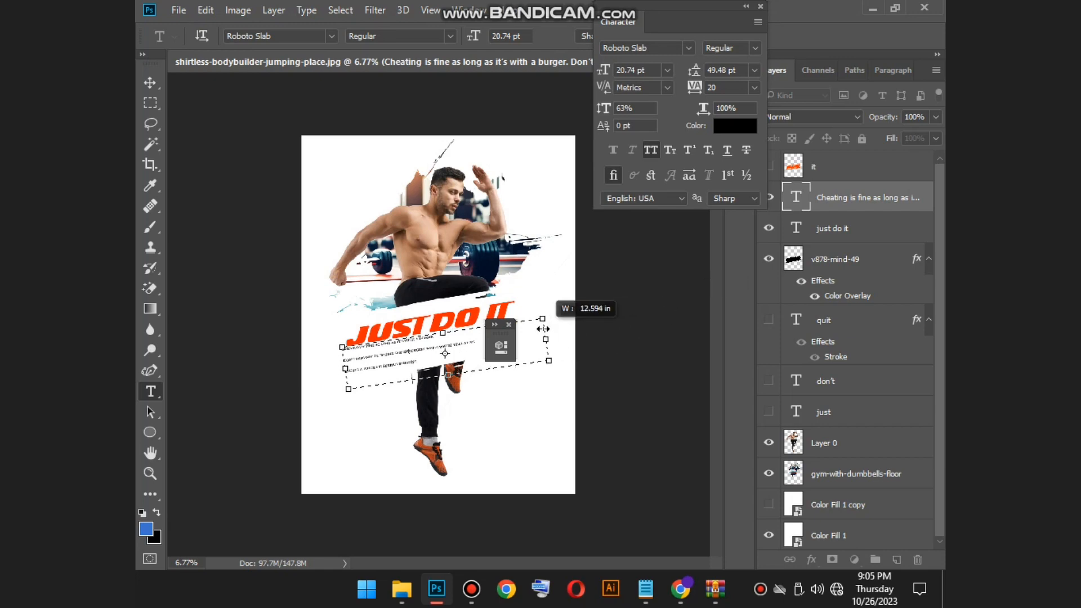
# Step: Select all three lines of body text and set their leading to 24 pt
pyautogui.scroll(5, 405, 360)
pyautogui.moveTo(441, 376); pyautogui.dragTo(757, 201)
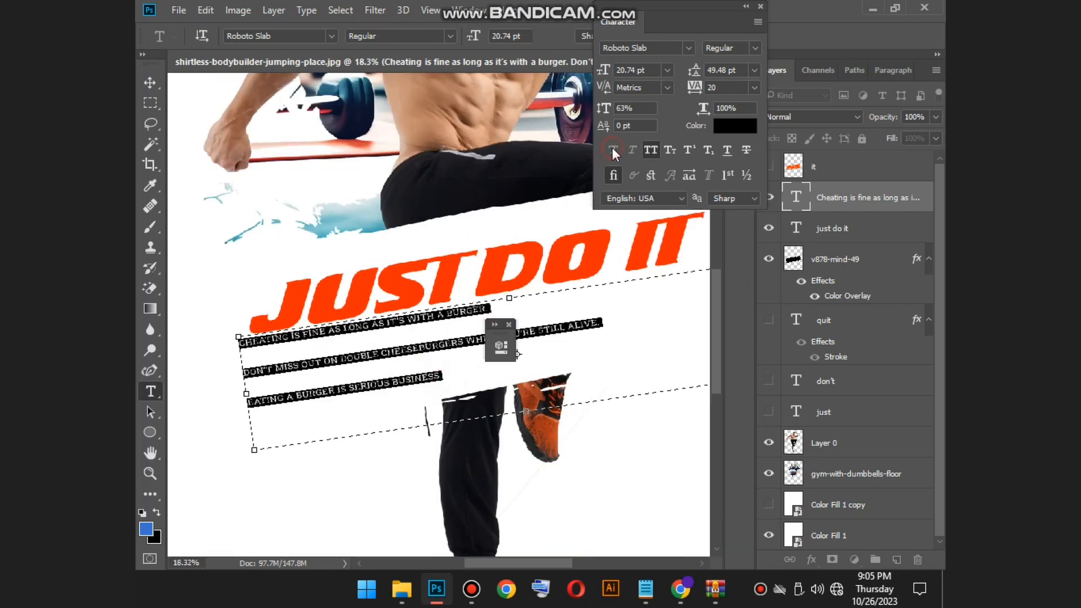
pyautogui.moveTo(681, 76); pyautogui.dragTo(694, 122)
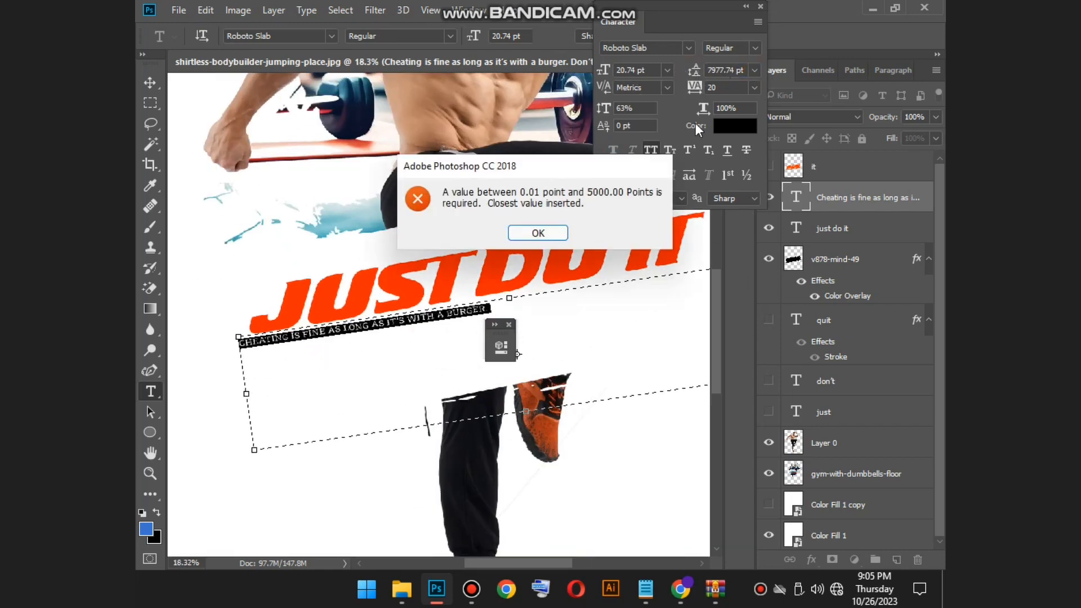
pyautogui.press('Return')
pyautogui.click(755, 70)
pyautogui.click(749, 156)
pyautogui.click(756, 71)
pyautogui.click(752, 251)
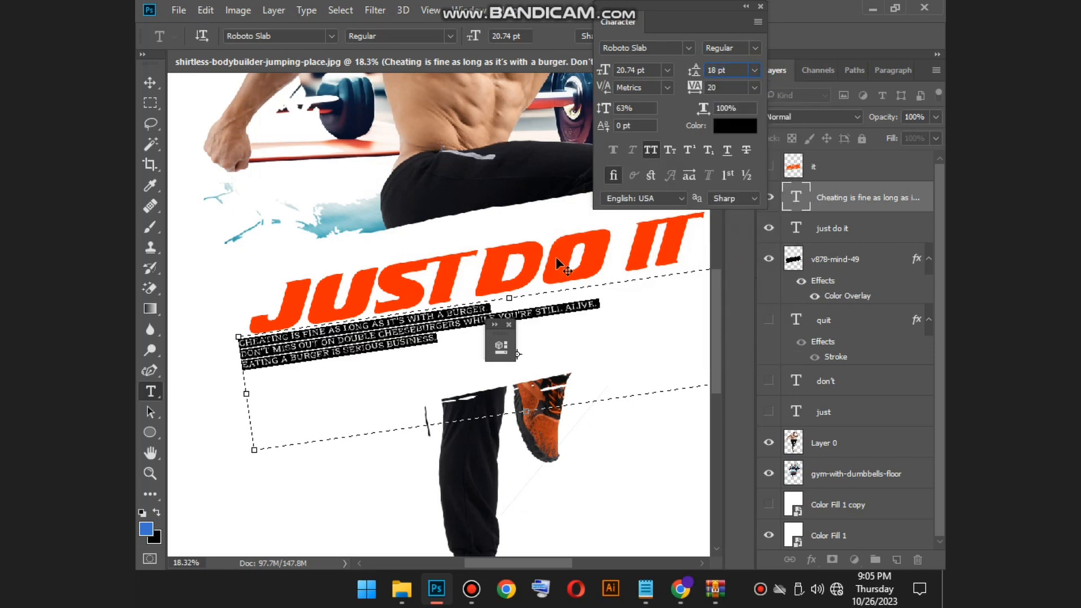
pyautogui.click(755, 70)
pyautogui.click(748, 280)
# Step: Join the separate lines of body text into one continuous paragraph and finish editing the text
pyautogui.click(325, 415)
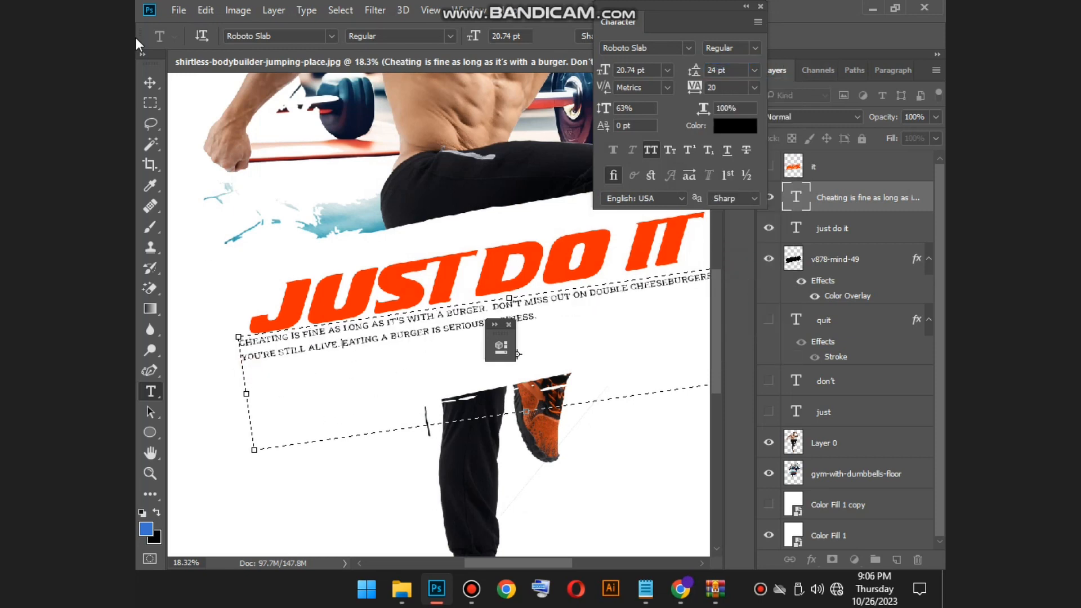
pyautogui.click(150, 82)
pyautogui.hotkey('ctrl', '-')
pyautogui.hotkey('ctrl', '-')
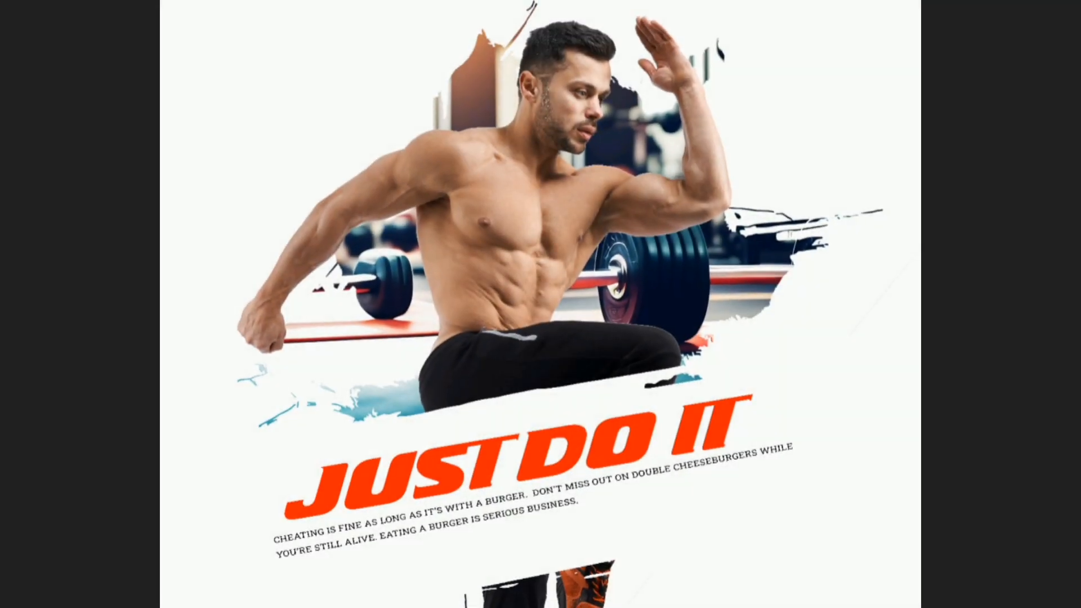